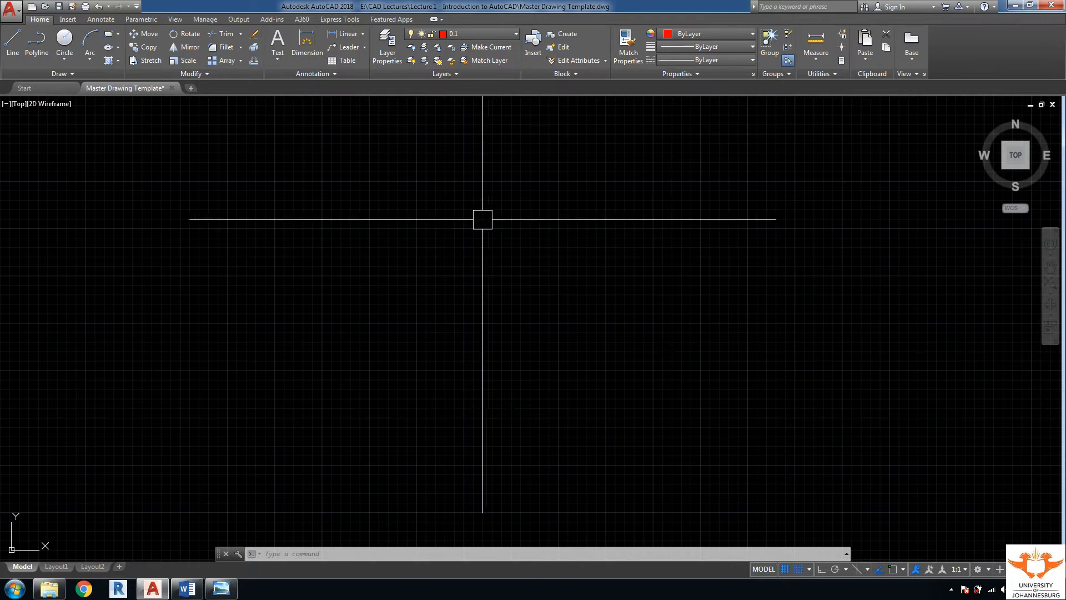
# Zoom the model space view to the drawing's extents with the Zoom command
pyautogui.moveTo(490, 214); pyautogui.dragTo(491, 221, button='middle')
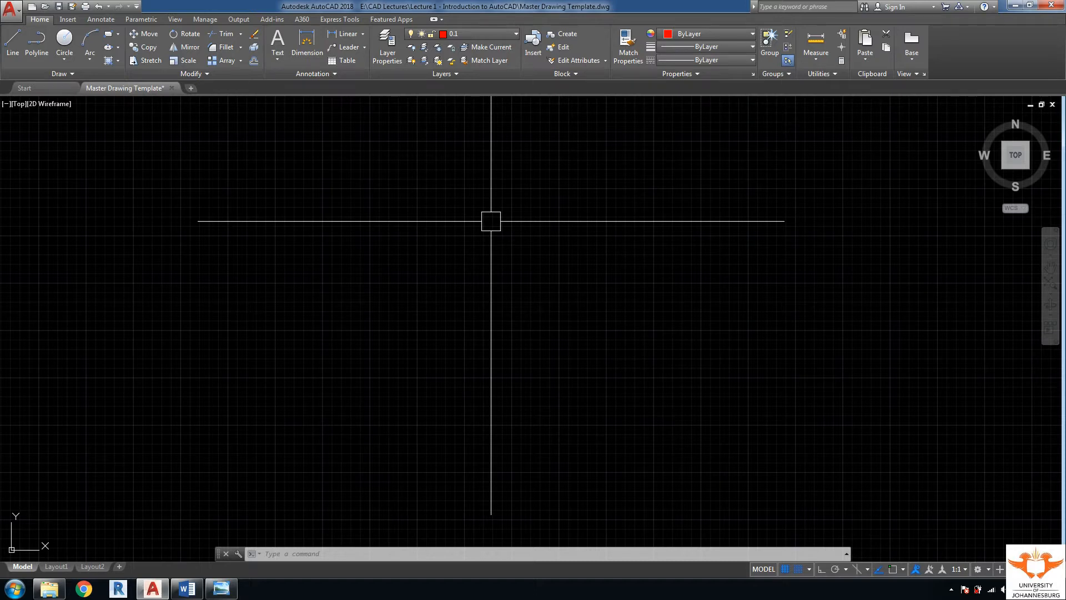
pyautogui.moveTo(491, 221); pyautogui.dragTo(491, 223, button='middle')
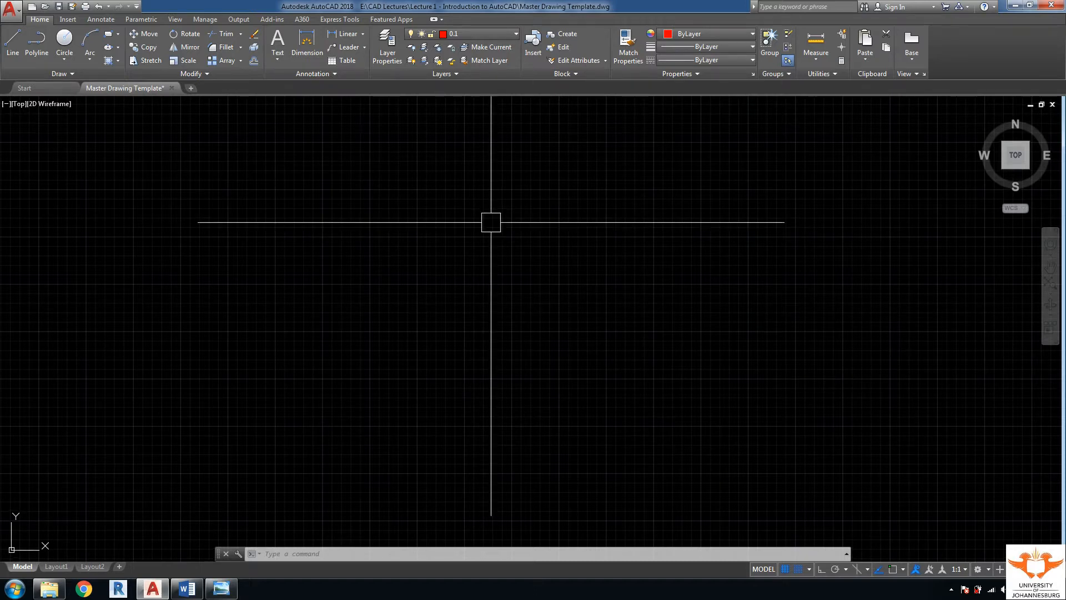
pyautogui.write('z')
pyautogui.press('Return')
pyautogui.write('e')
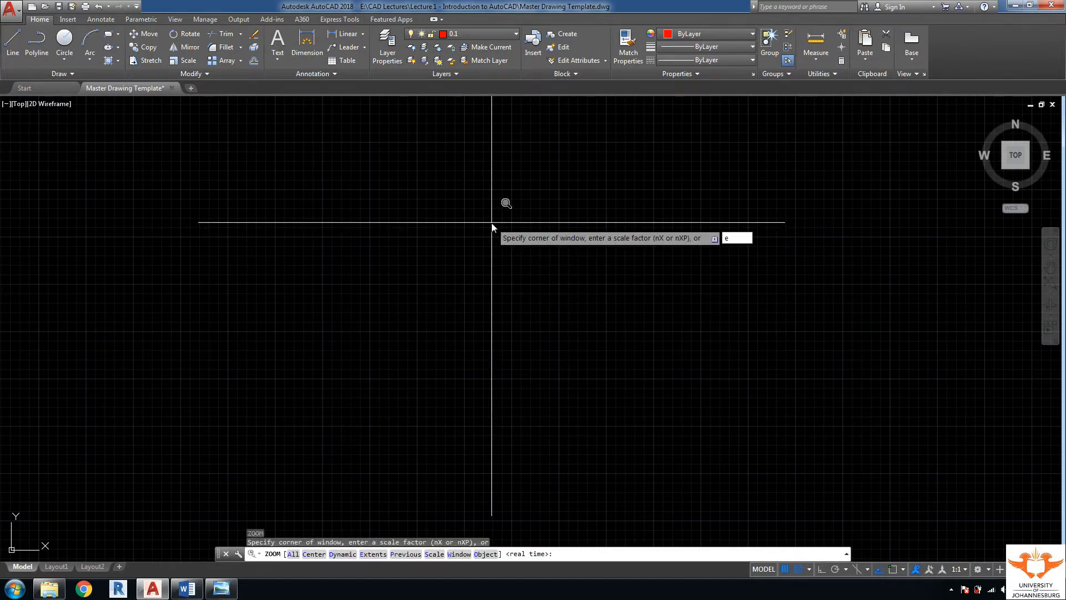
pyautogui.press('Return')
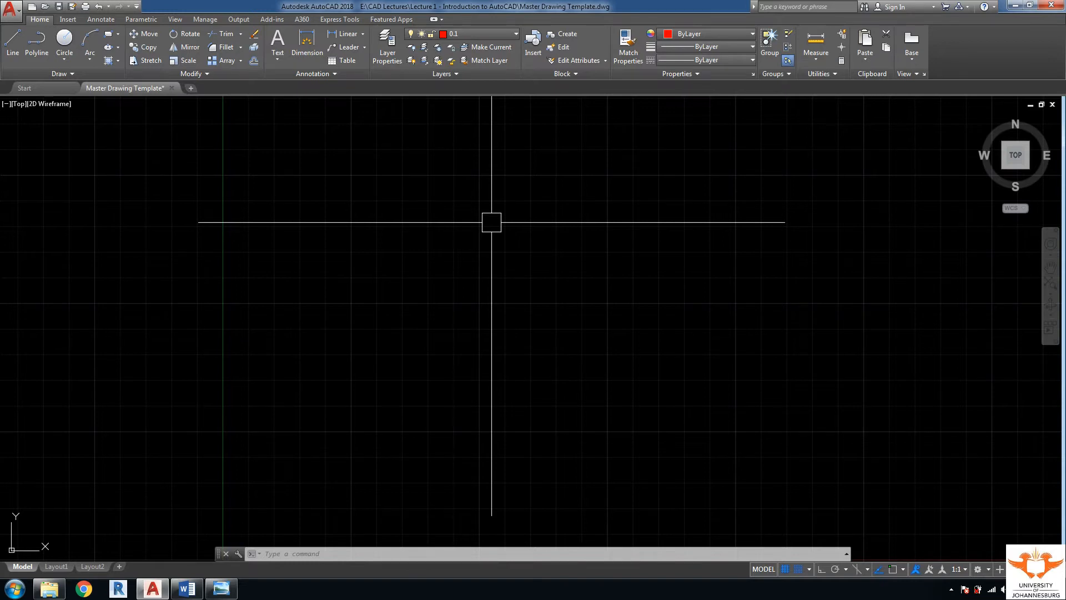
# Switch to the Word document and change the lecture number in the heading so it reads "Autocad Lecture 5:"
pyautogui.click(187, 589)
pyautogui.click(463, 177)
pyautogui.press('BackSpace')
pyautogui.write('5')
# Write "Z + Enter E+ Enter = Zoom Extents." as the first numbered list item and start a second item
pyautogui.click(432, 260)
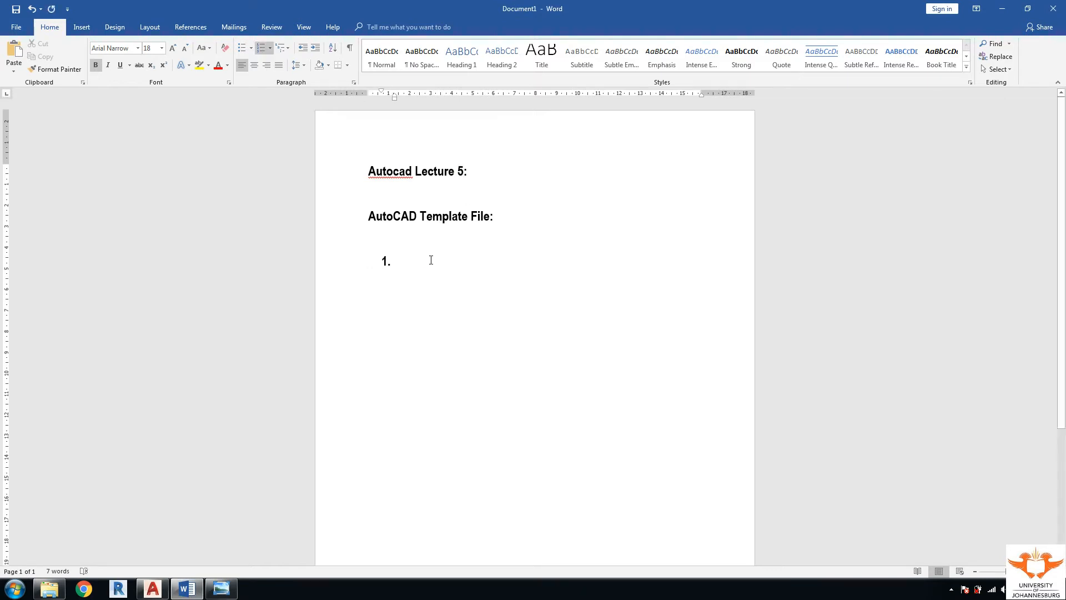
pyautogui.write('z')
pyautogui.press('BackSpace')
pyautogui.write('Z ')
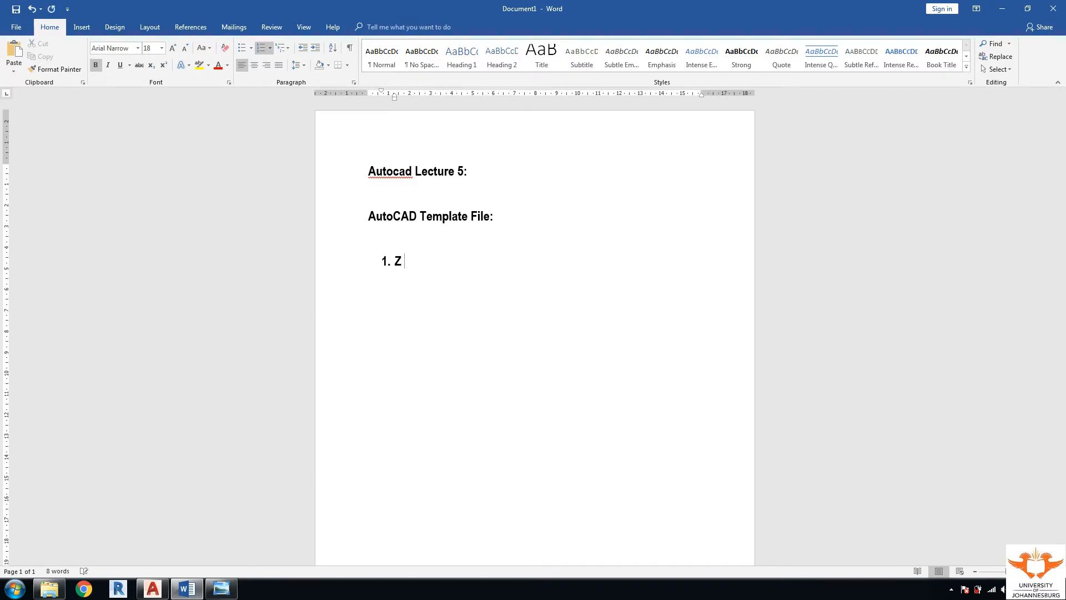
pyautogui.write('+ Enter  E+ Enter')
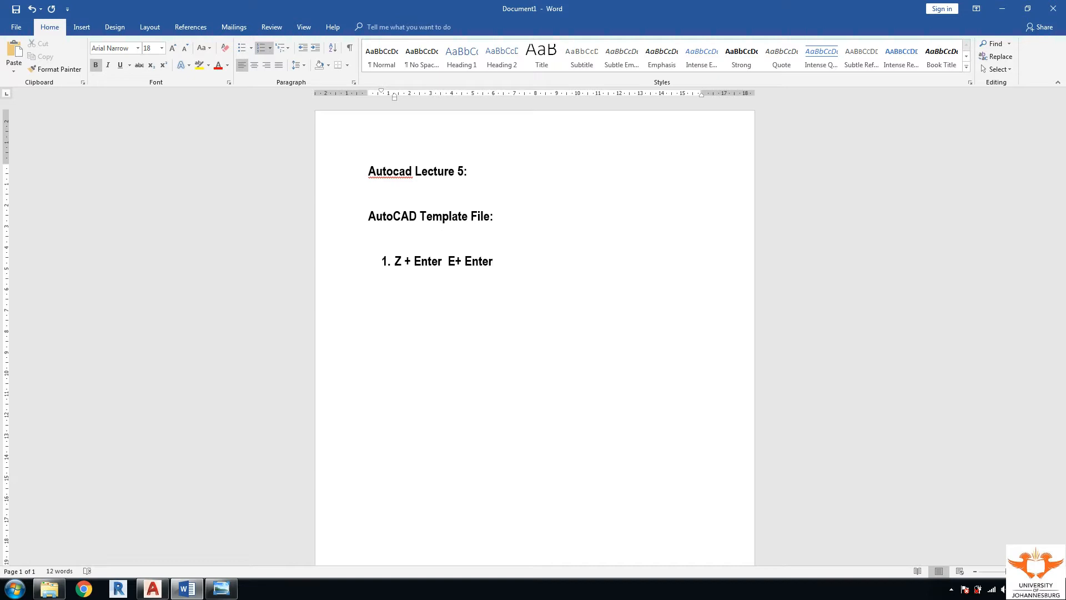
pyautogui.write('  = Zoom Extents.')
pyautogui.press('Return')
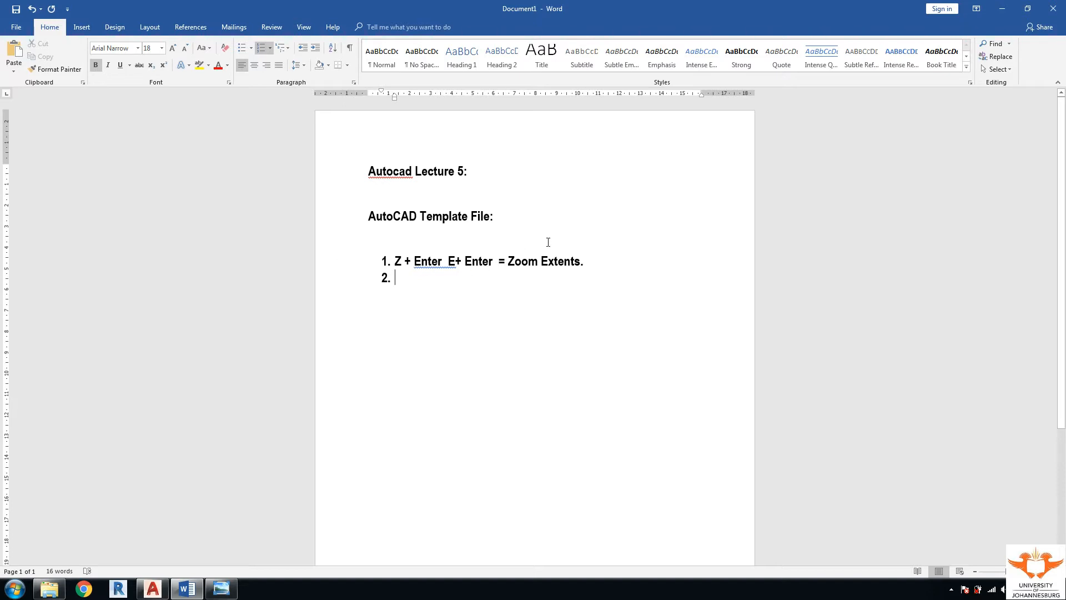
# Switch back to AutoCAD and repeat the Zoom Extents command on the template drawing
pyautogui.click(153, 589)
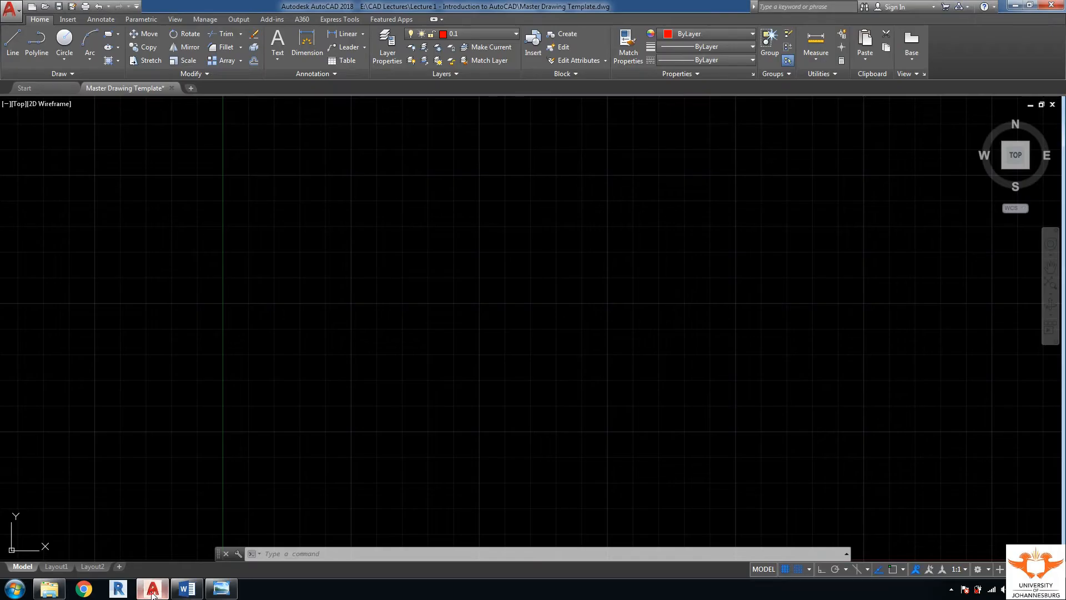
pyautogui.write('z')
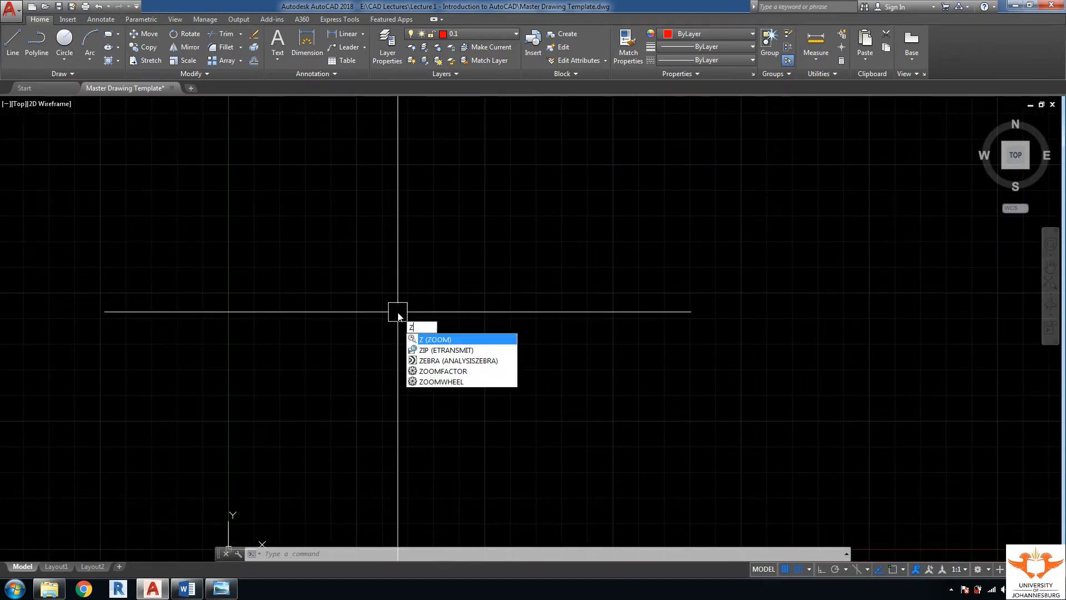
pyautogui.press('Return')
pyautogui.write('e')
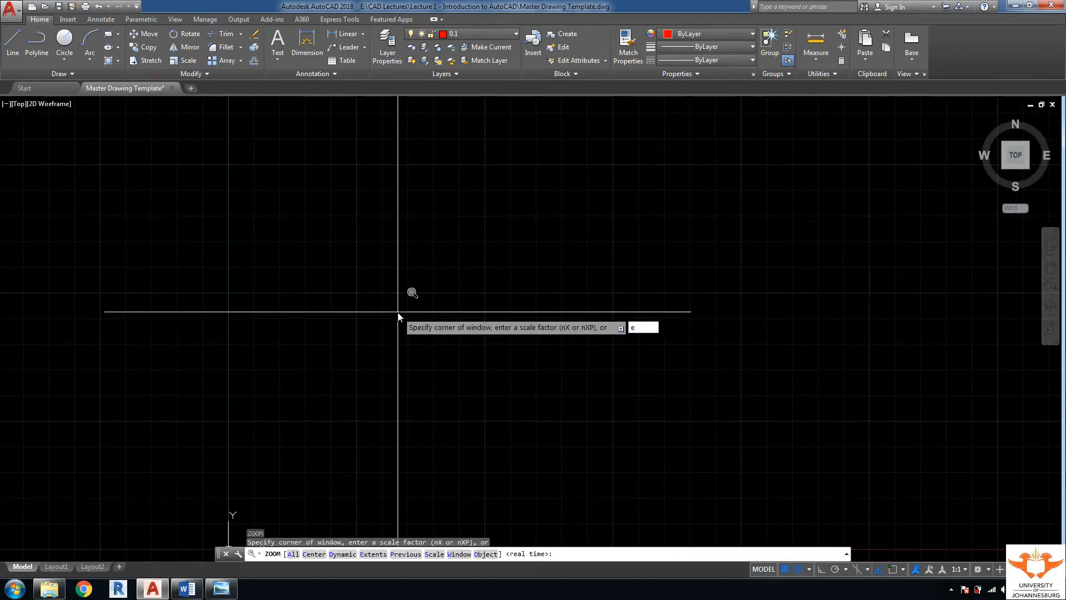
pyautogui.press('Return')
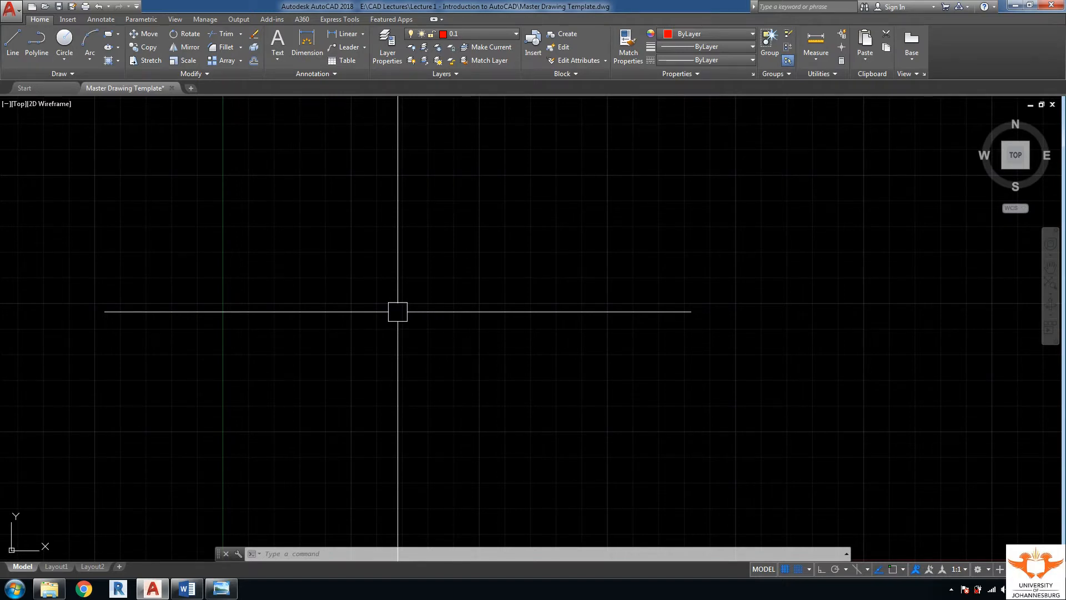
# Add "L + Enter = Line" as the second list item in the Word document, and return to AutoCAD
pyautogui.click(187, 588)
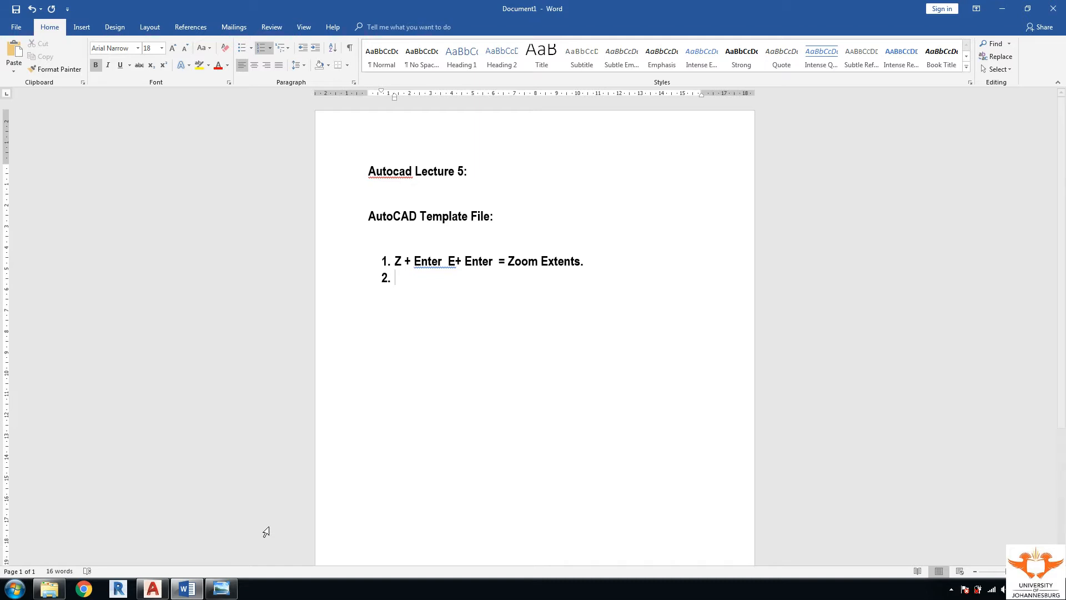
pyautogui.write('L + Enter = Line')
pyautogui.click(152, 589)
# Start a trial line from a freehand point, toggle Ortho mode and leave it on, and cancel the line
pyautogui.moveTo(390, 349); pyautogui.dragTo(374, 350, button='middle')
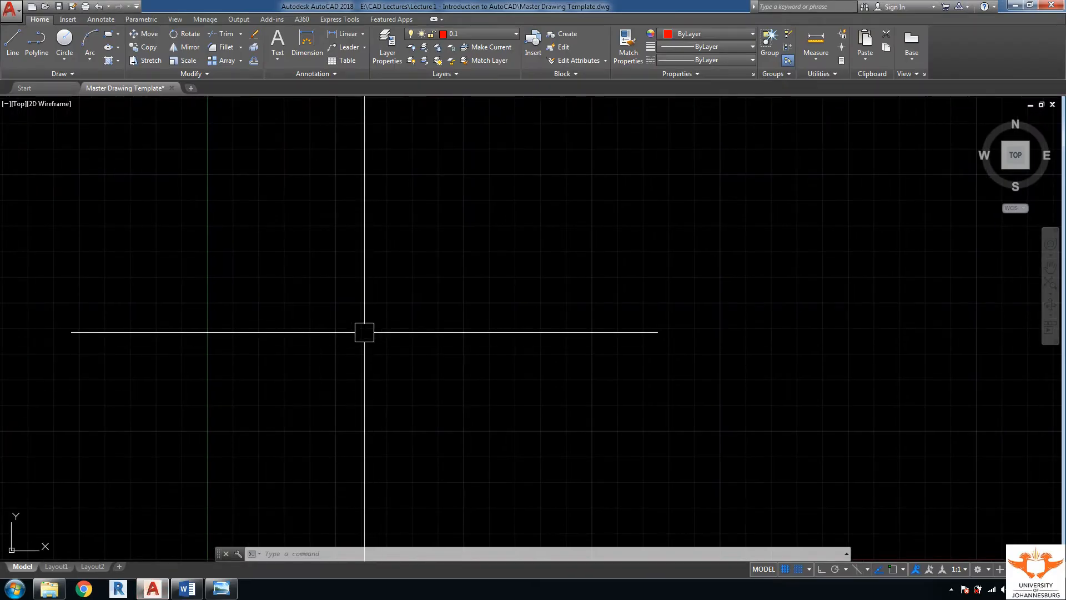
pyautogui.write('l')
pyautogui.press('Return')
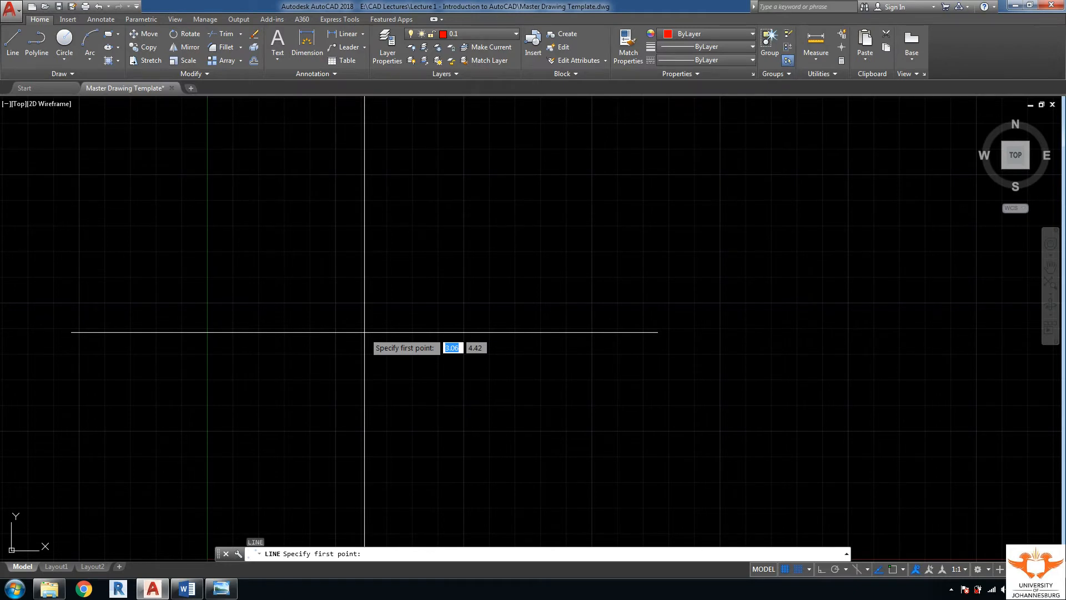
pyautogui.click(351, 316)
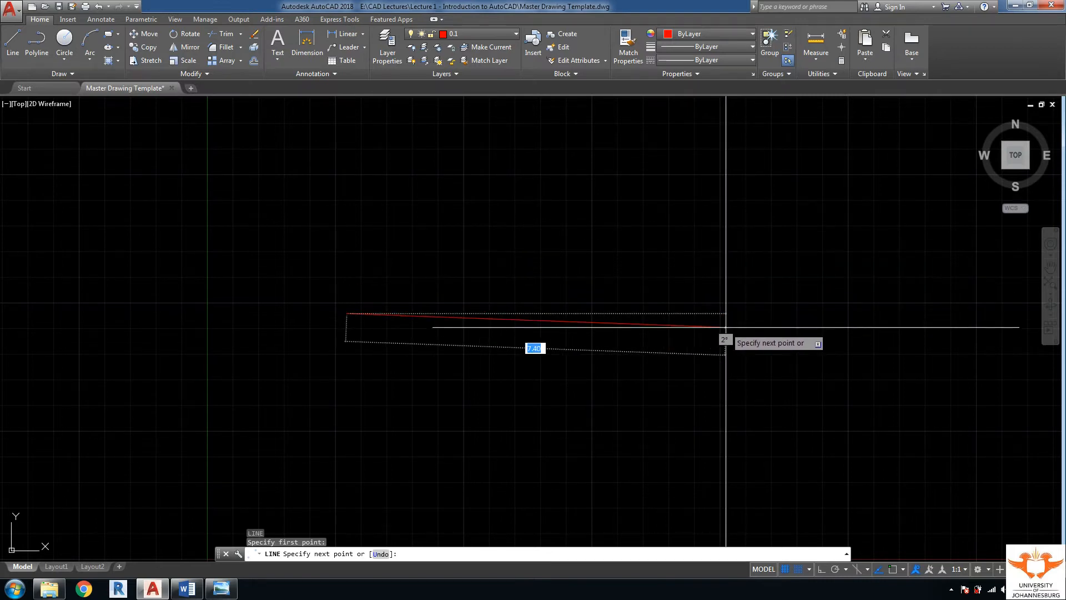
pyautogui.press('F8')
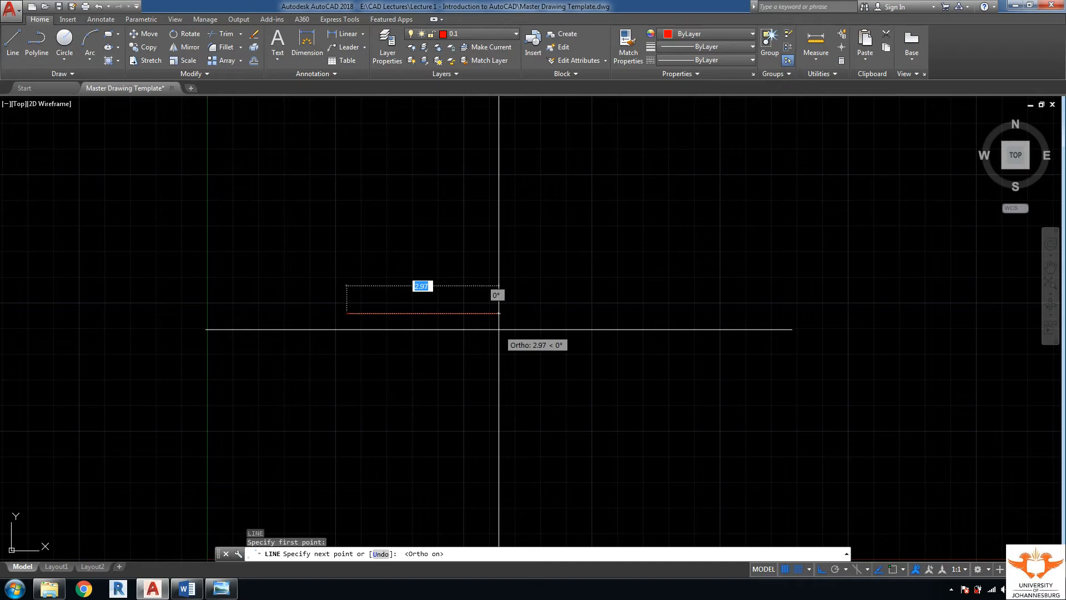
pyautogui.press('F8')
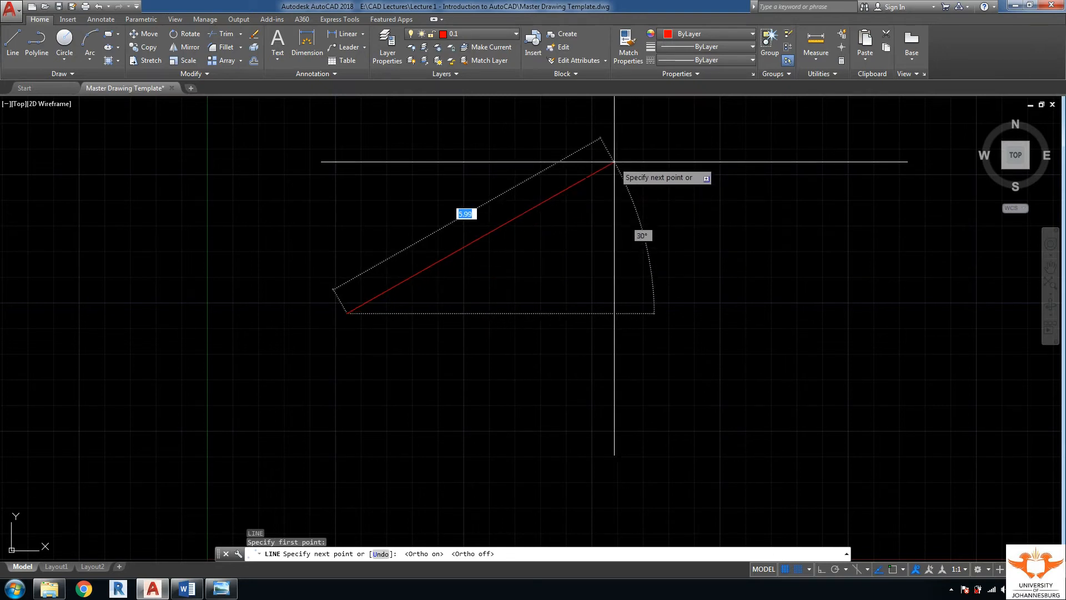
pyautogui.press('F8')
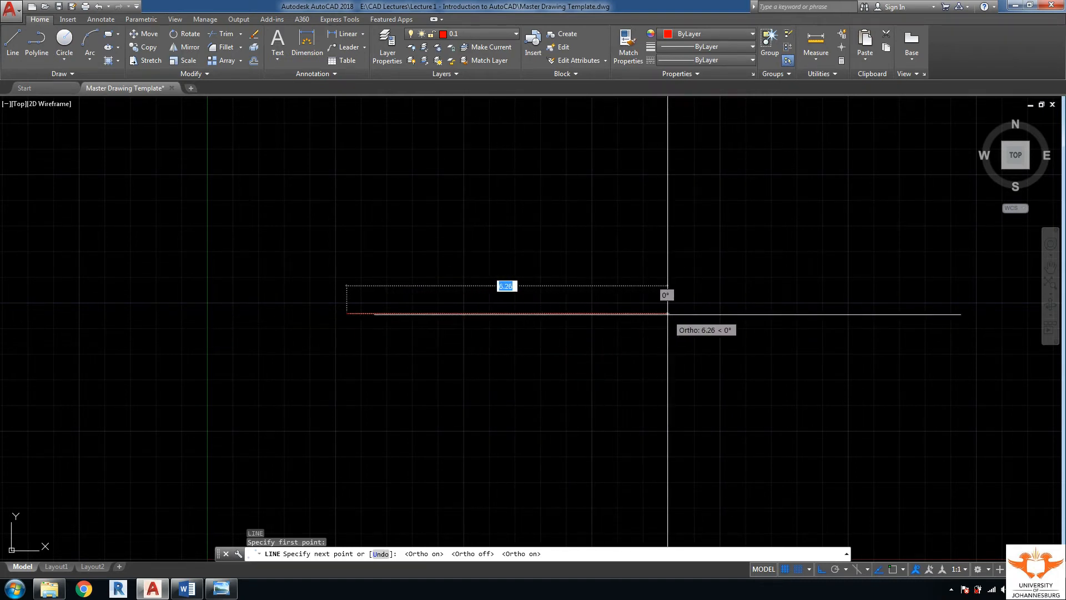
pyautogui.press('Escape')
pyautogui.moveTo(515, 317); pyautogui.dragTo(491, 321, button='middle')
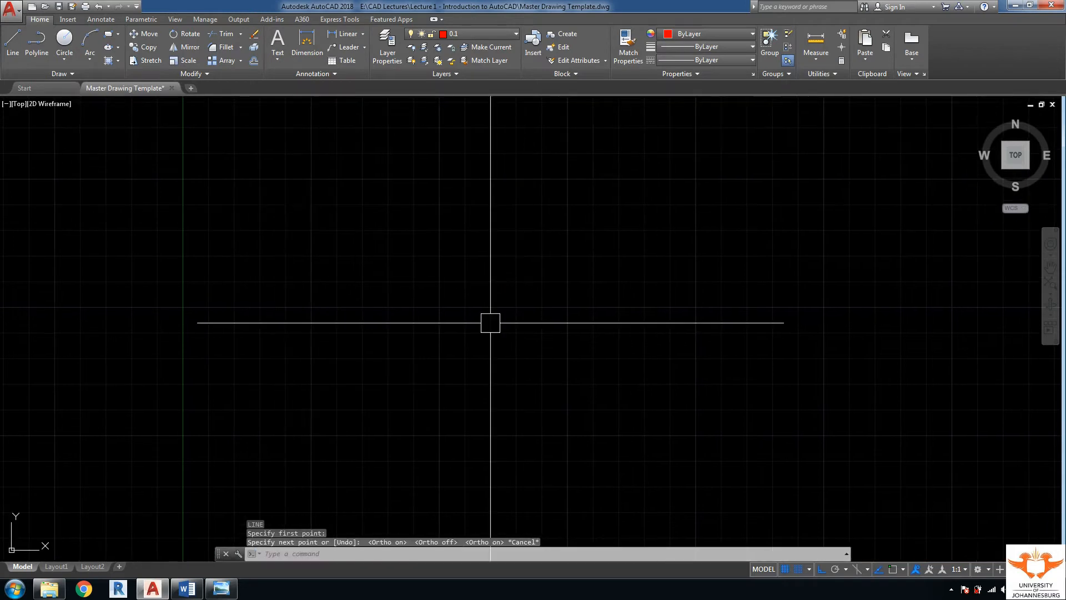
# Draw a horizontal line 500 units long to the right from a freehand start point near the origin
pyautogui.press('Return')
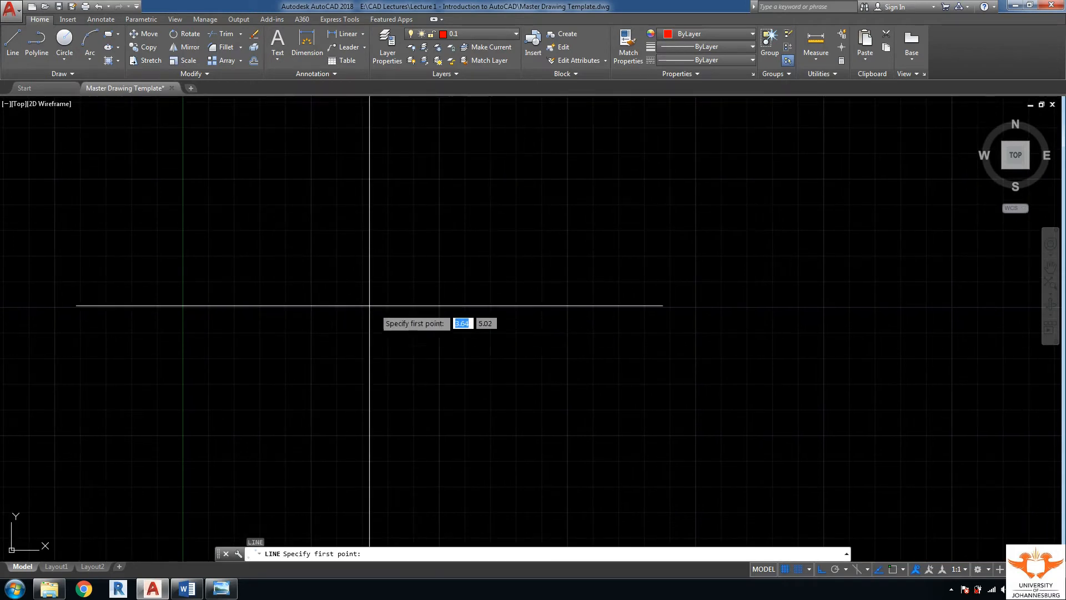
pyautogui.click(322, 295)
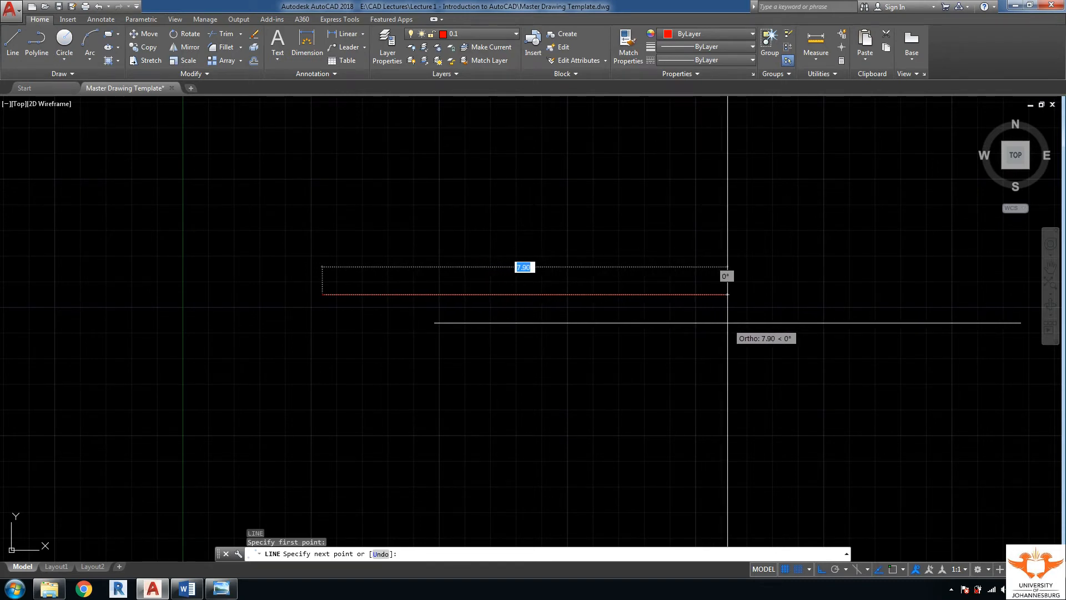
pyautogui.write('500')
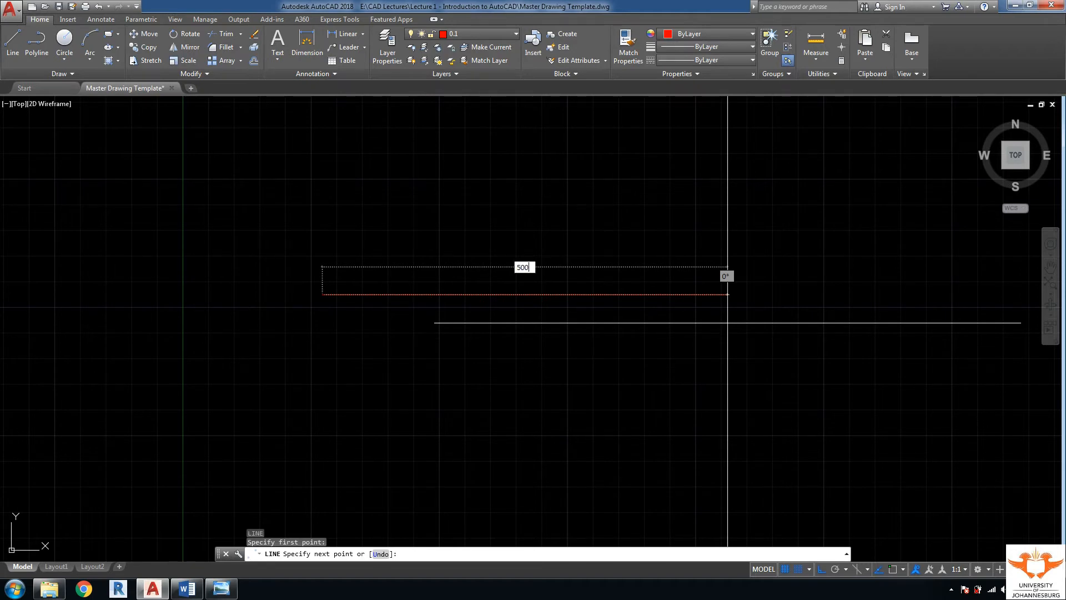
pyautogui.press('Return')
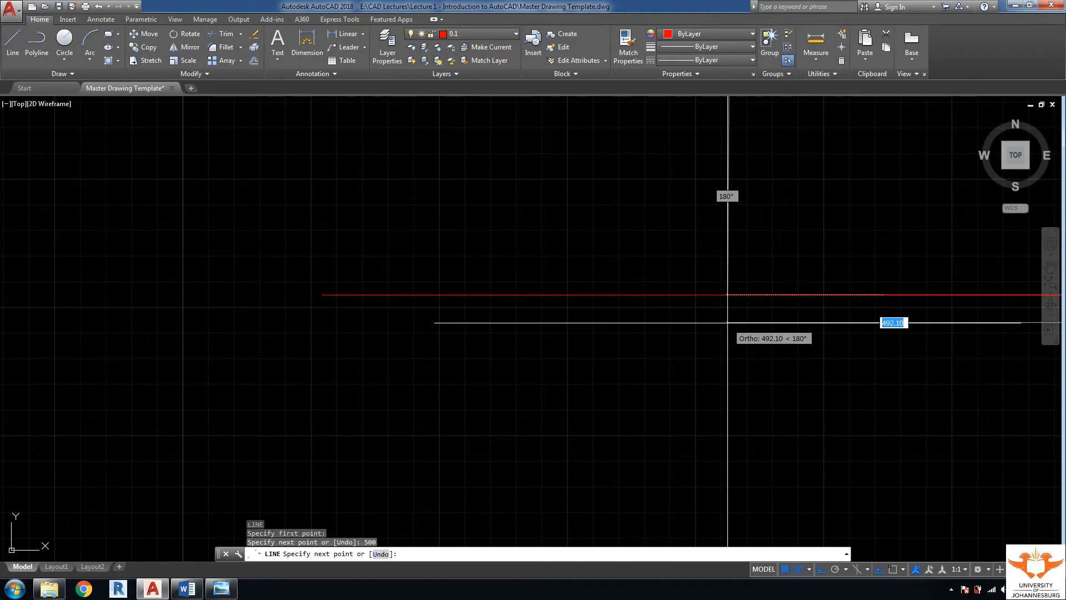
pyautogui.press('Escape')
# Examine the horizontal line along its full length at different magnifications
pyautogui.moveTo(732, 329); pyautogui.dragTo(507, 329, button='middle')
pyautogui.scroll(-15, 507, 329)
pyautogui.scroll(6, 589, 344)
pyautogui.moveTo(575, 342); pyautogui.dragTo(505, 343, button='middle')
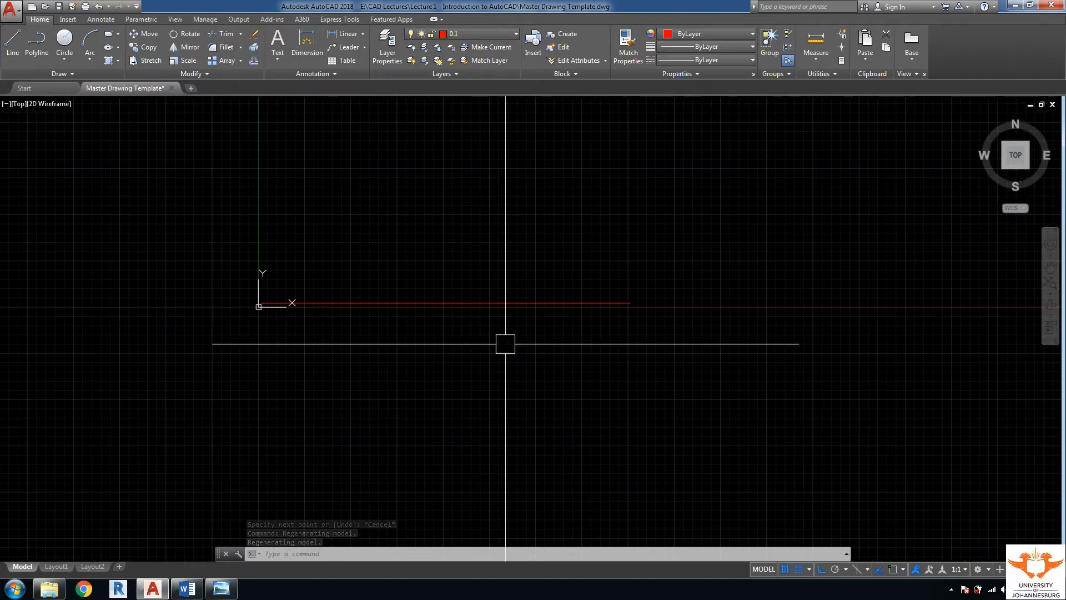
pyautogui.scroll(-2, 478, 331)
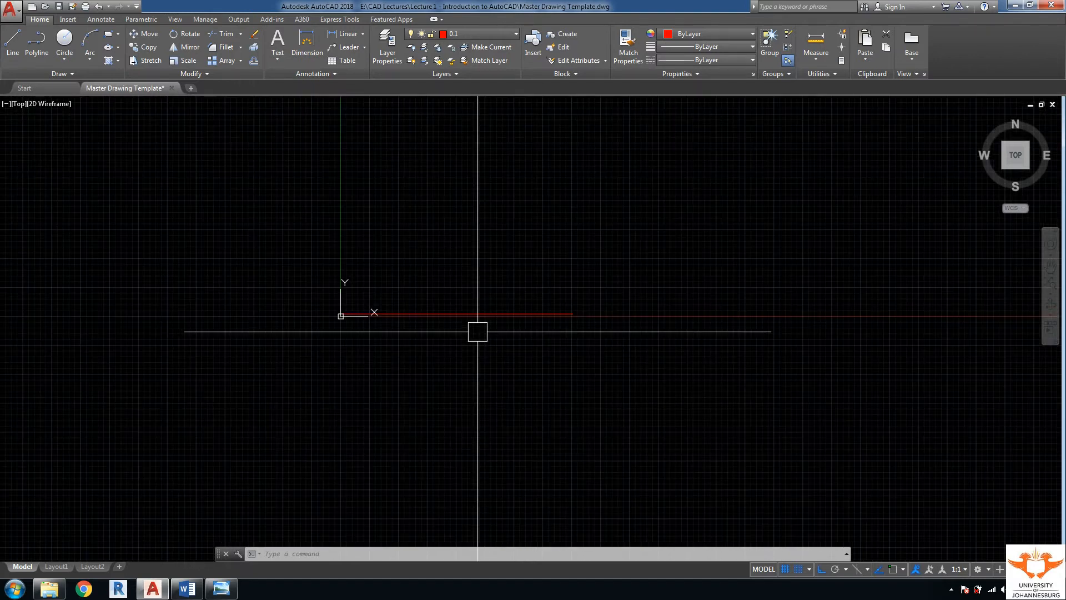
pyautogui.scroll(5, 435, 322)
pyautogui.scroll(-4, 435, 323)
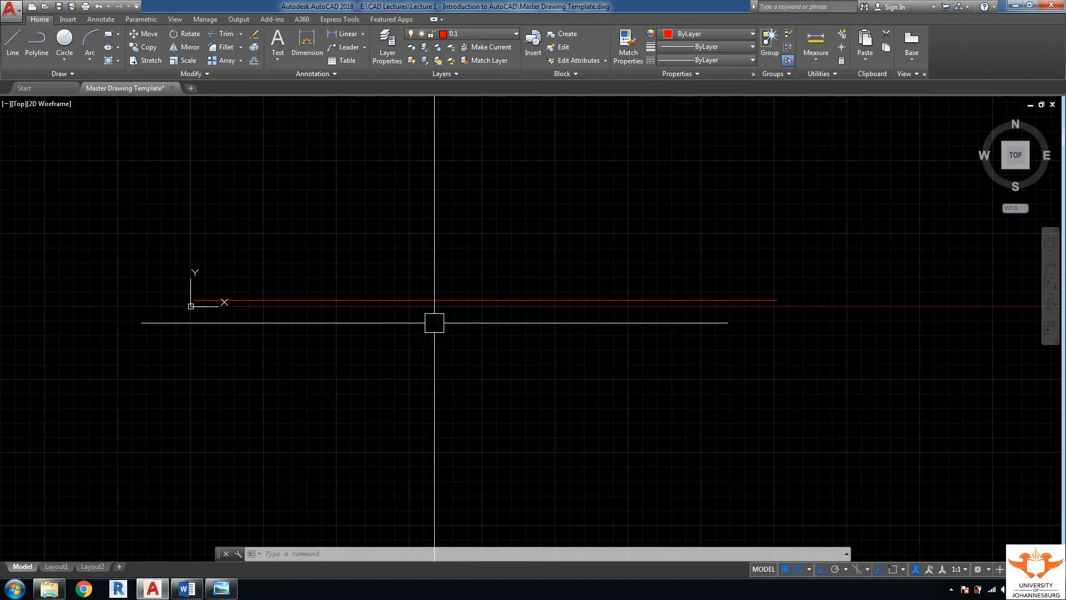
pyautogui.scroll(8, 434, 322)
pyautogui.scroll(-8, 434, 322)
pyautogui.moveTo(415, 331); pyautogui.dragTo(425, 324, button='middle')
pyautogui.moveTo(526, 341); pyautogui.dragTo(516, 341, button='middle')
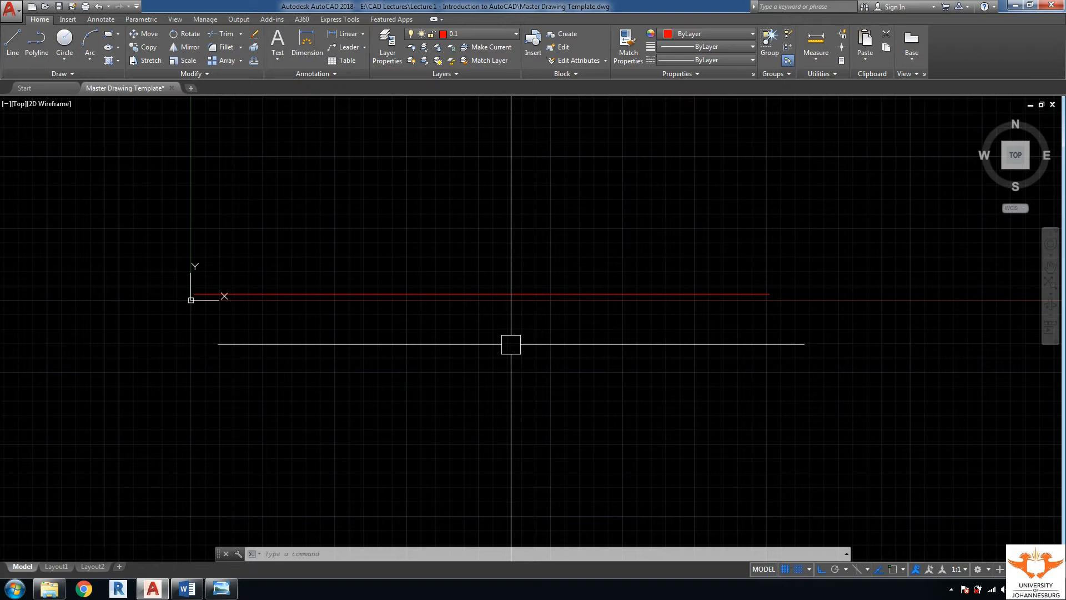
# Draw a vertical line 200 units long downward, starting just below the middle of the horizontal line
pyautogui.press('Return')
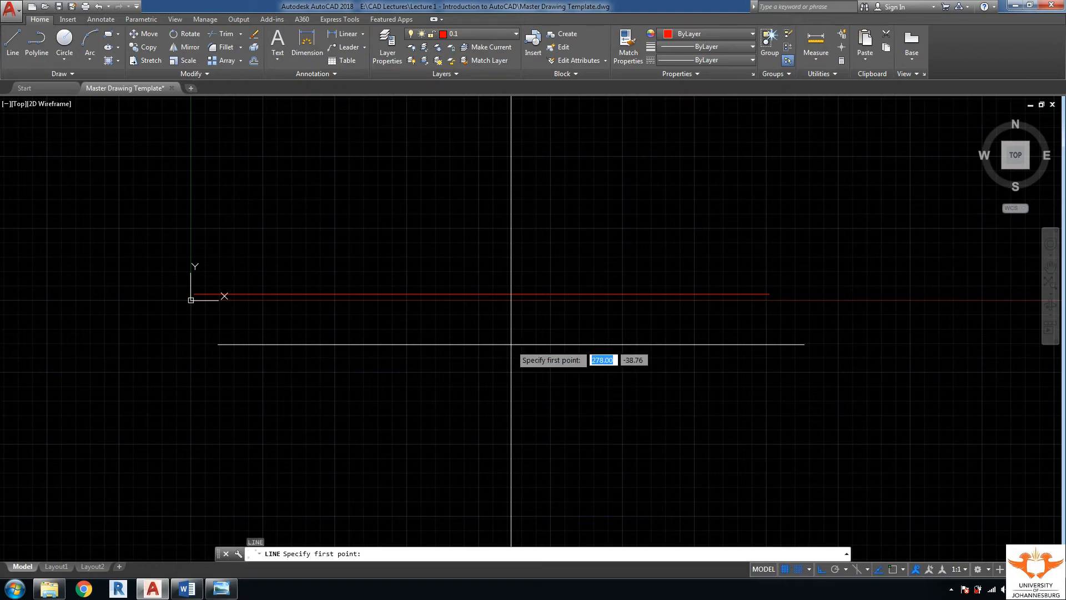
pyautogui.click(511, 345)
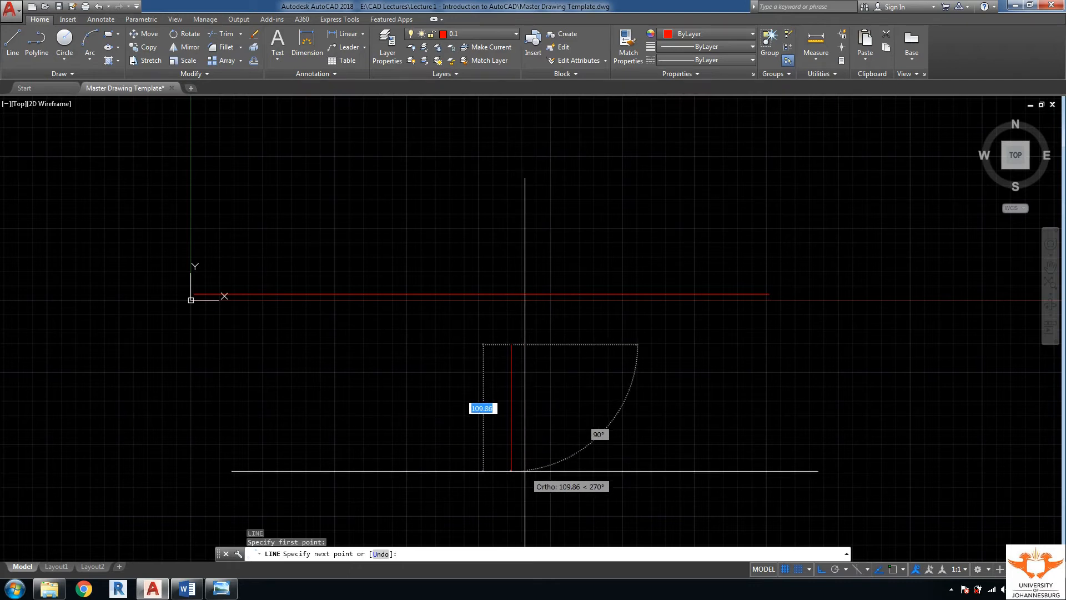
pyautogui.write('2')
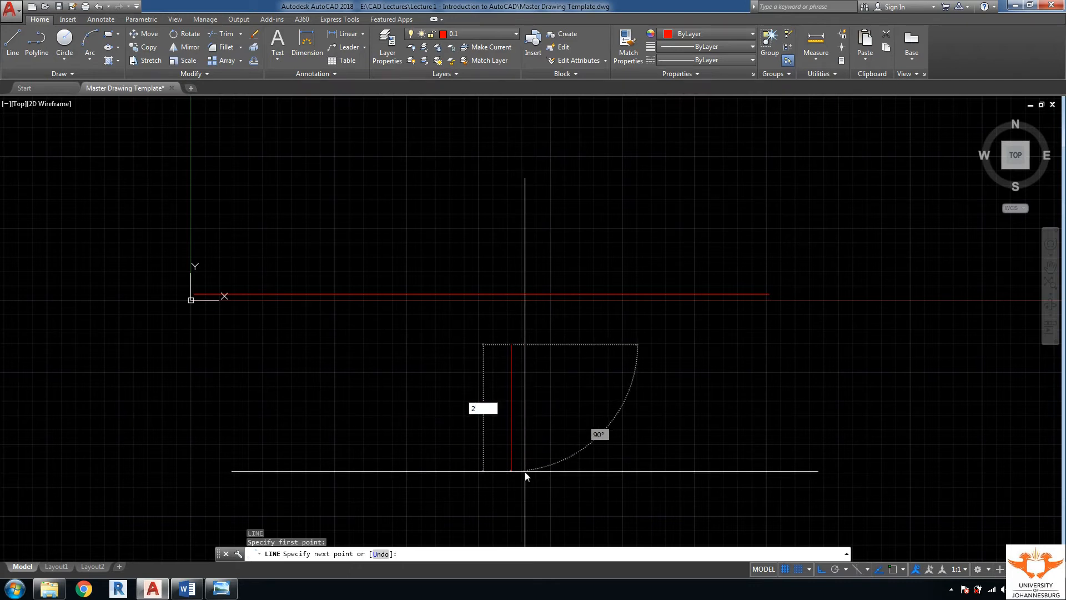
pyautogui.press('Return')
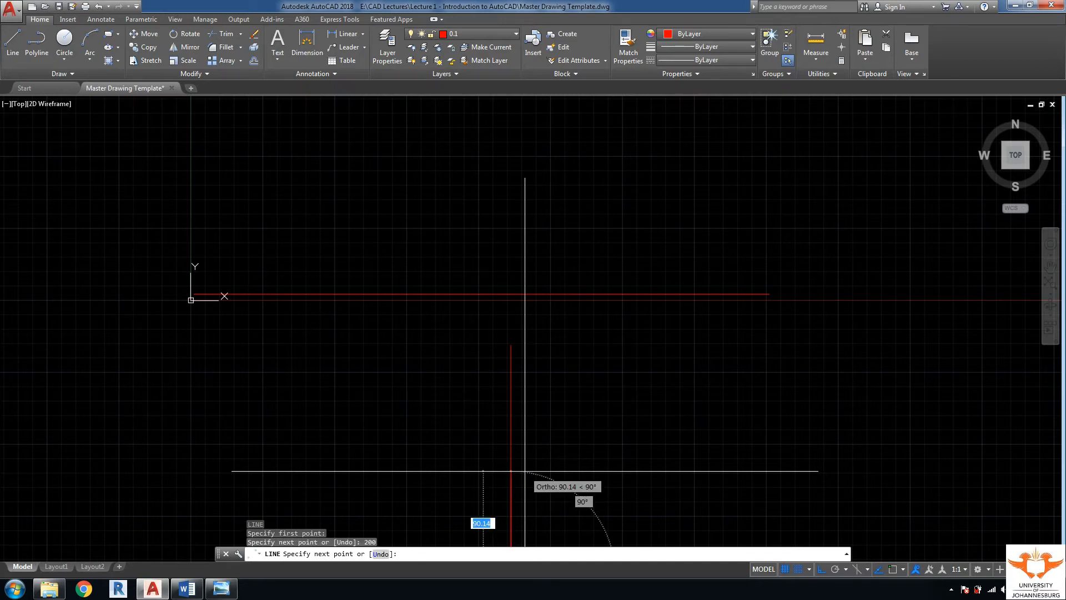
pyautogui.press('Escape')
pyautogui.scroll(-3, 533, 434)
pyautogui.moveTo(532, 436); pyautogui.dragTo(538, 391, button='middle')
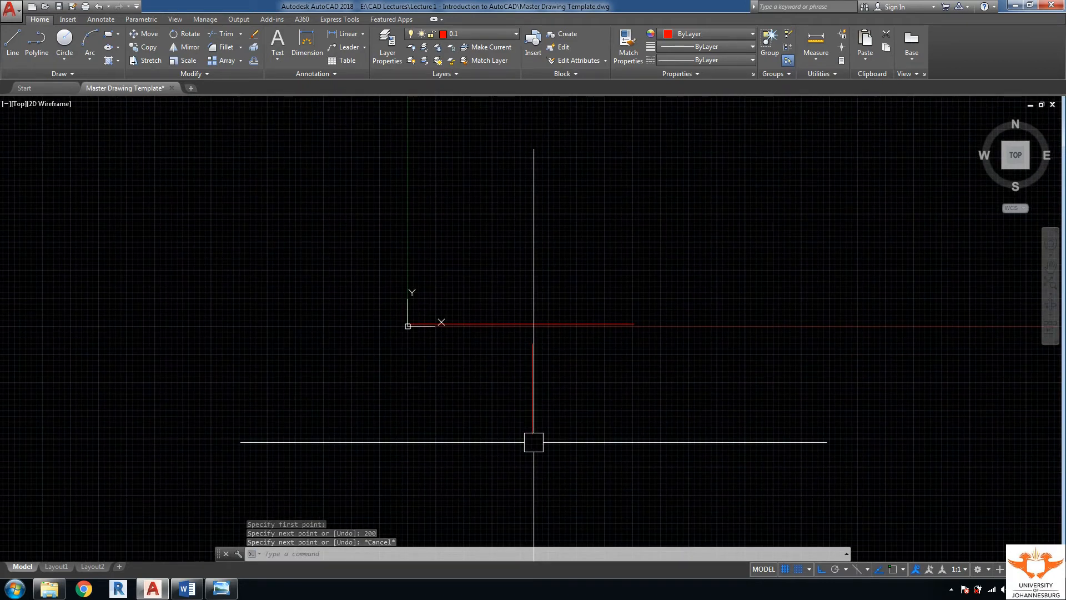
pyautogui.scroll(2, 555, 398)
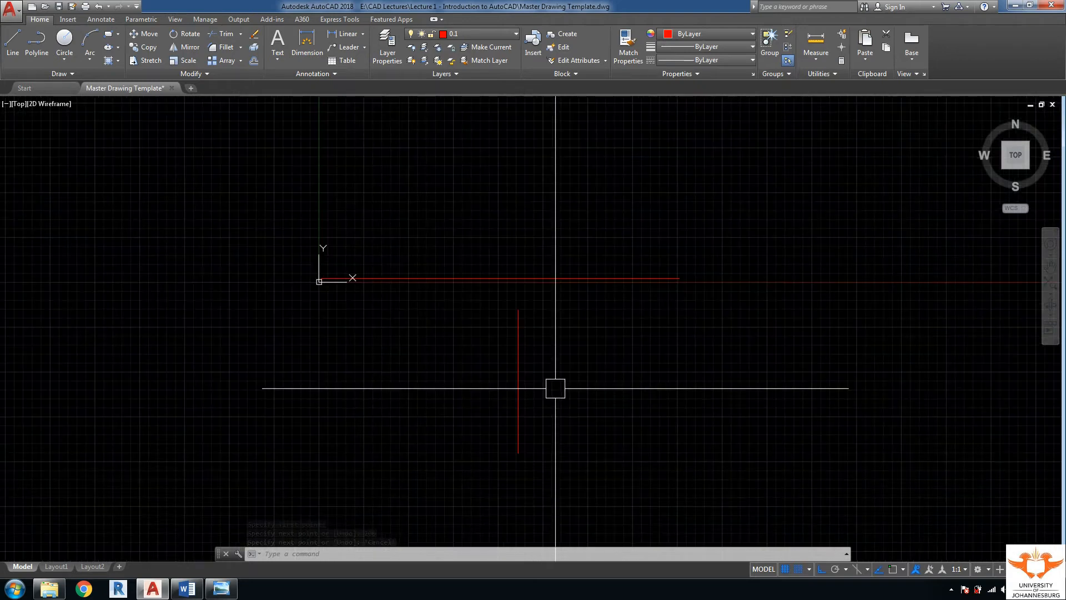
# Erase the horizontal and vertical lines together using a crossing selection window, and undo the erasure
pyautogui.click(821, 130)
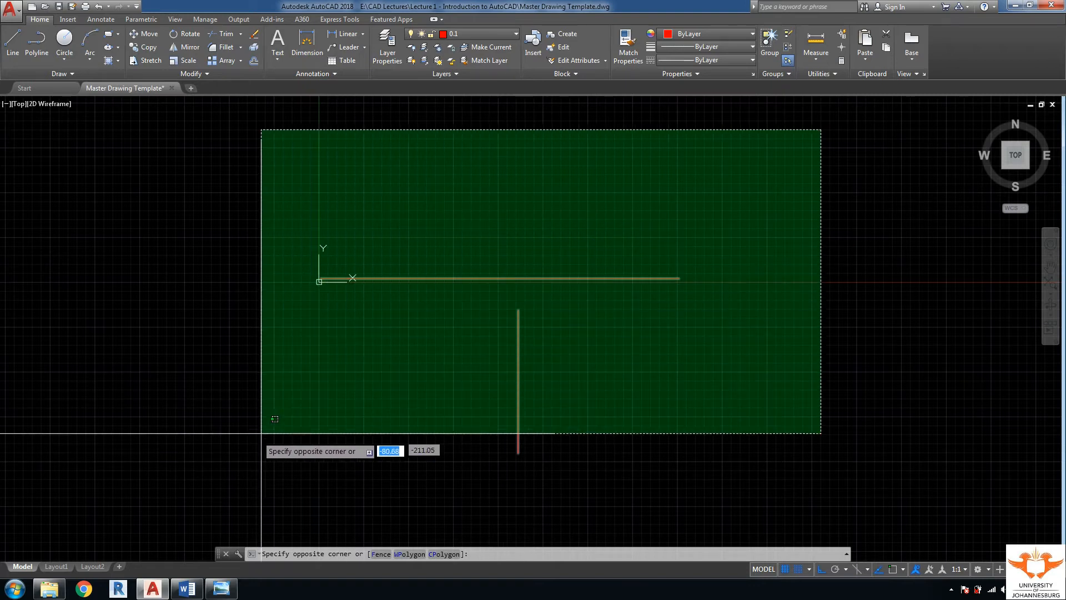
pyautogui.click(196, 490)
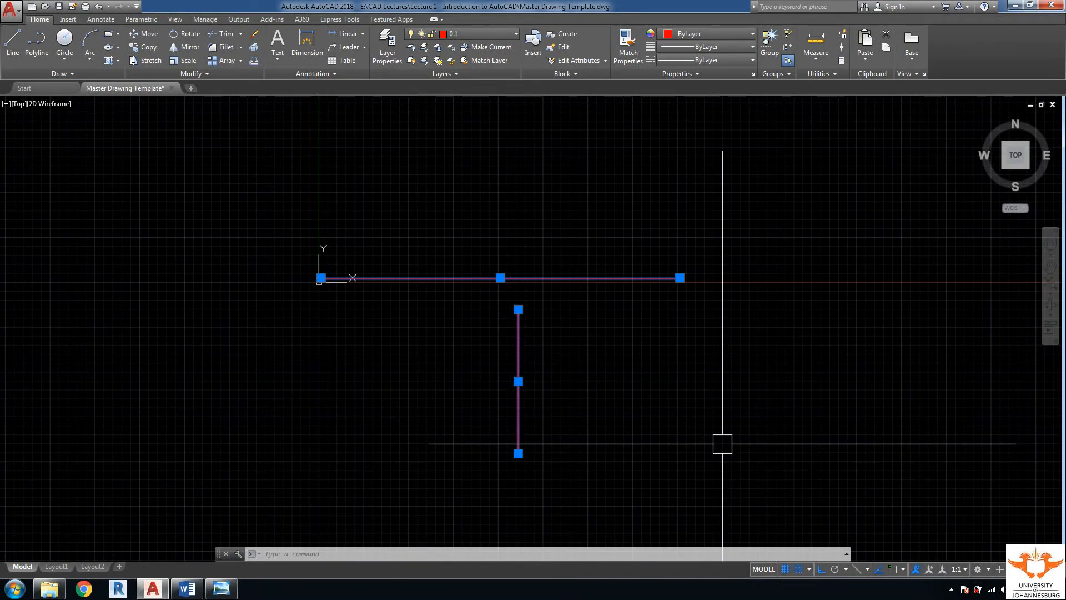
pyautogui.press('Delete')
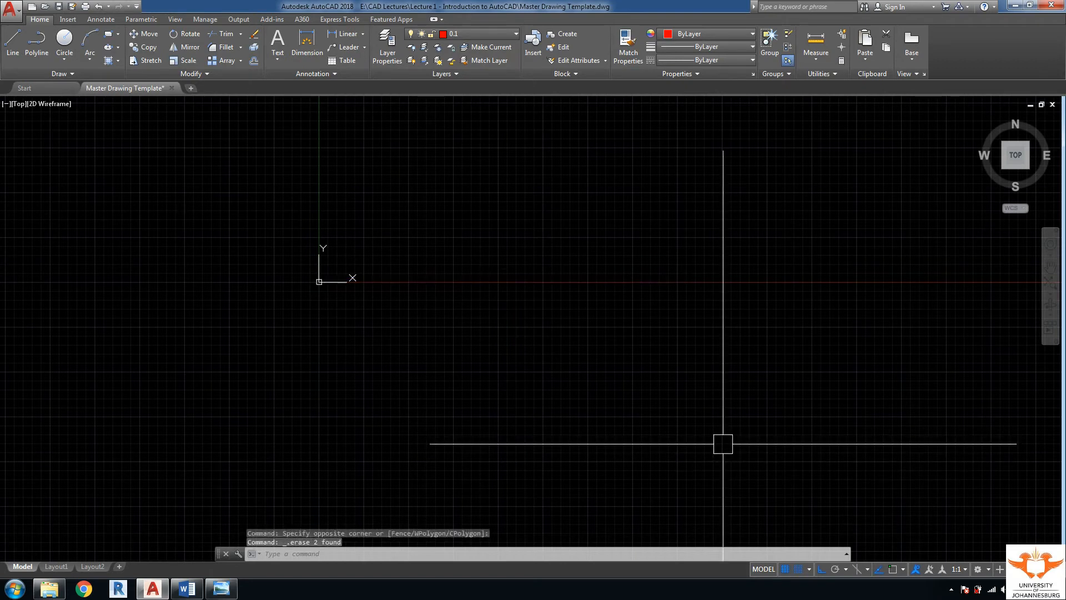
pyautogui.hotkey('ctrl', 'z')
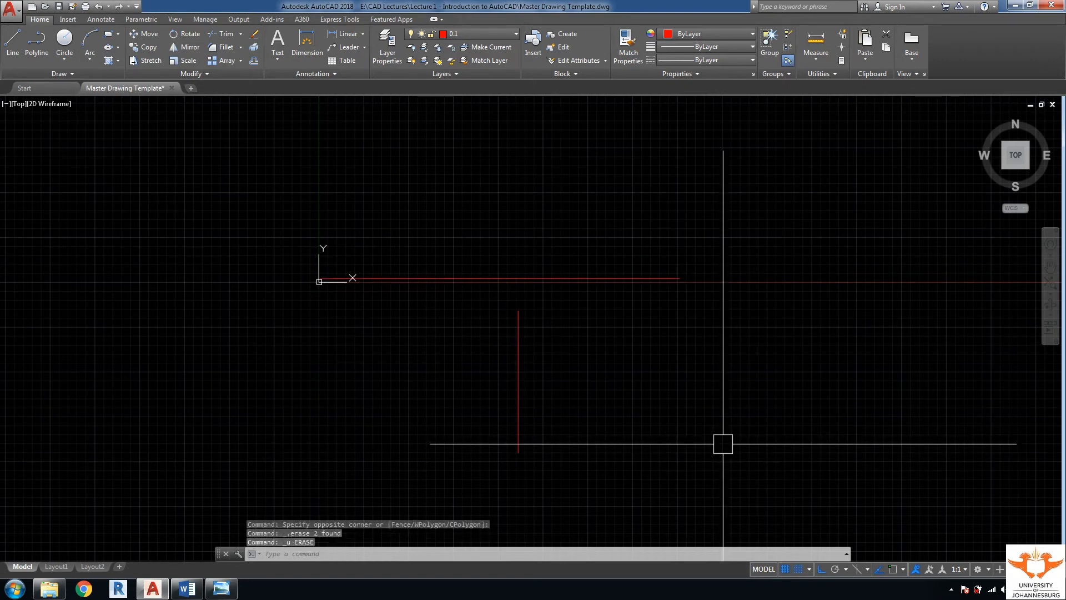
# Try selecting the two lines with freehand crossing lassos, clearing the selection after each attempt
pyautogui.moveTo(907, 137)
pyautogui.mouseDown()
pyautogui.moveTo(809, 208)
pyautogui.moveTo(684, 234)
pyautogui.moveTo(529, 202)
pyautogui.moveTo(381, 214)
pyautogui.moveTo(293, 374)
pyautogui.moveTo(374, 499)
pyautogui.moveTo(556, 511)
pyautogui.moveTo(654, 500)
pyautogui.moveTo(656, 369)
pyautogui.moveTo(687, 324)
pyautogui.moveTo(780, 272)
pyautogui.moveTo(862, 326)
pyautogui.moveTo(933, 276)
pyautogui.moveTo(933, 188)
pyautogui.moveTo(880, 125)
pyautogui.moveTo(720, 153)
pyautogui.moveTo(658, 223)
pyautogui.moveTo(690, 309)
pyautogui.moveTo(905, 452)
pyautogui.moveTo(833, 471)
pyautogui.mouseUp()
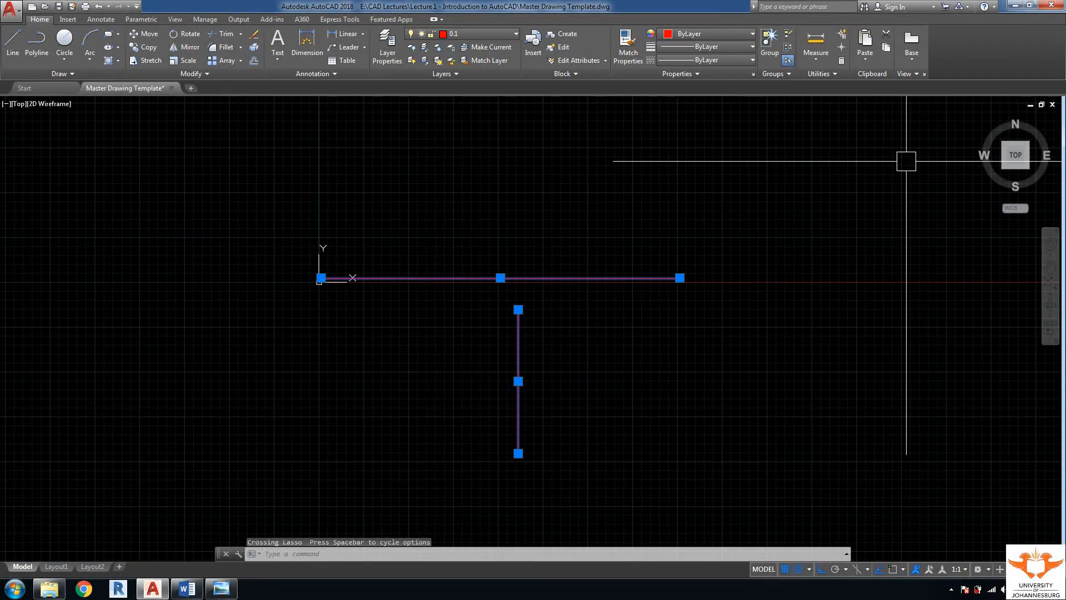
pyautogui.press('Escape')
pyautogui.moveTo(874, 154)
pyautogui.mouseDown()
pyautogui.moveTo(716, 208)
pyautogui.moveTo(674, 294)
pyautogui.moveTo(742, 369)
pyautogui.mouseUp()
pyautogui.press('Escape')
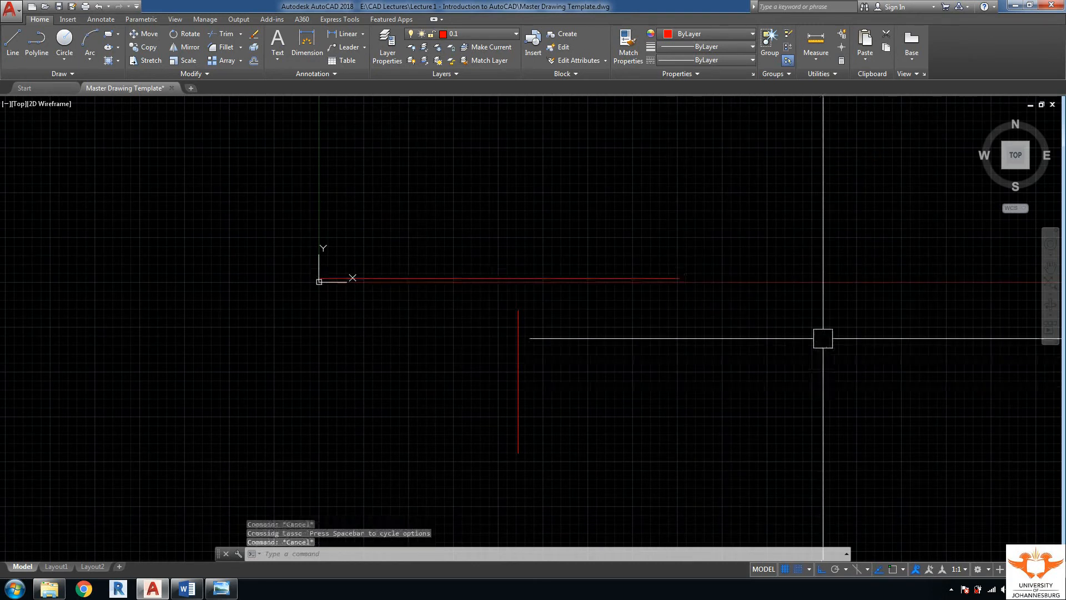
# Select both lines with a rectangular crossing window set by two opposite corners, and clear the selection
pyautogui.click(899, 121)
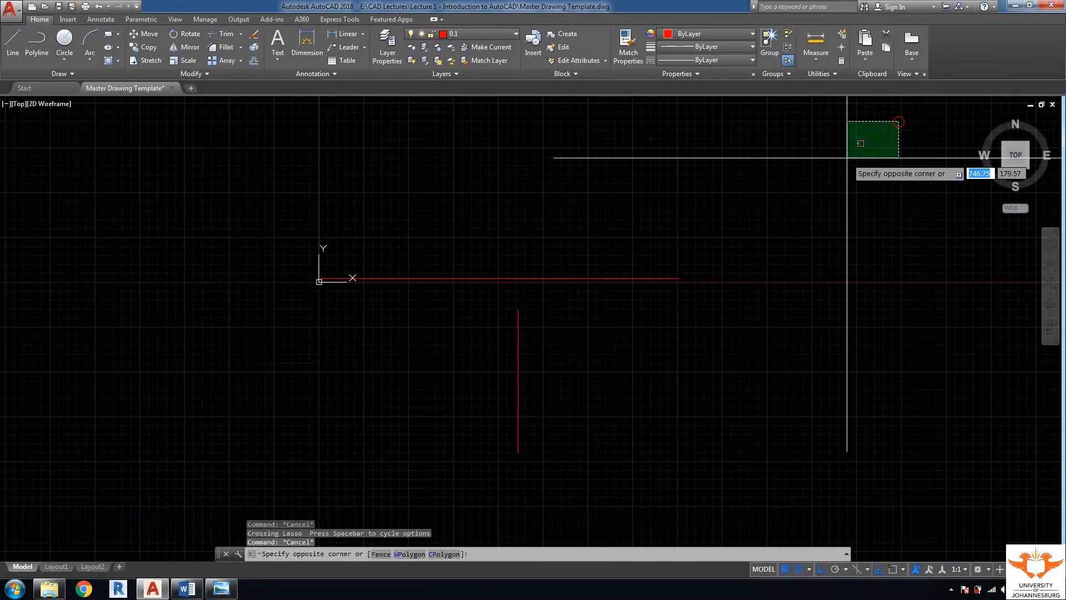
pyautogui.click(228, 490)
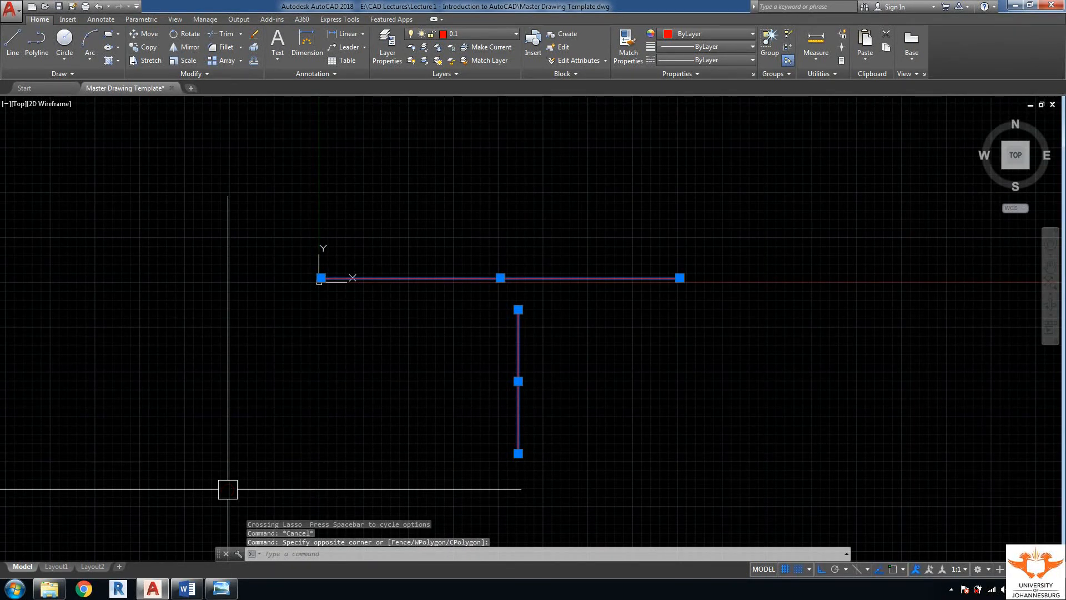
pyautogui.press('Escape')
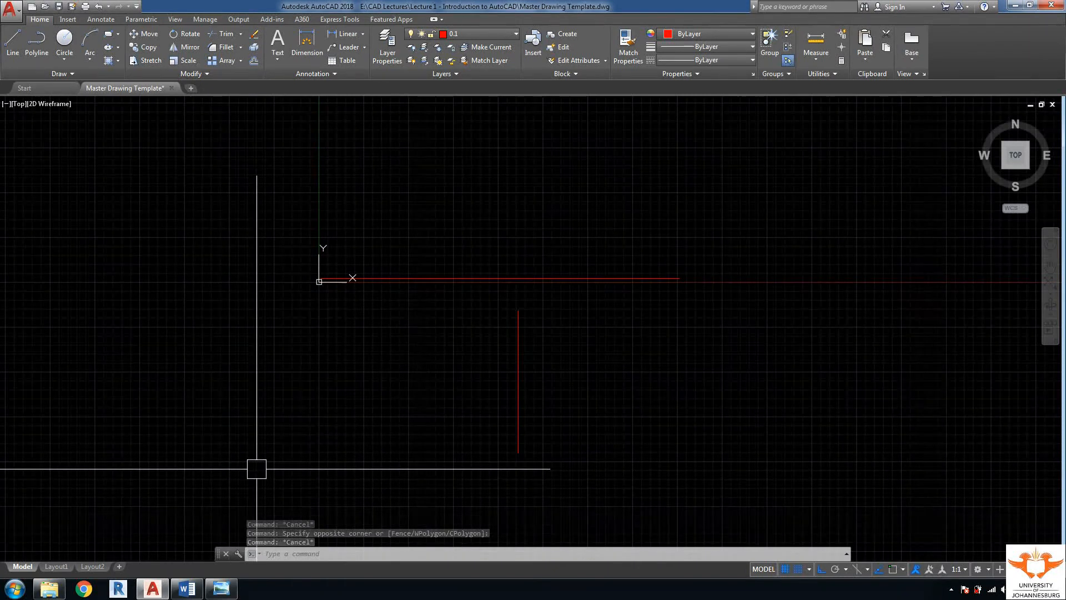
# Draw three short separate freehand lines below the long horizontal line and beside the vertical one, two horizontal and one vertical
pyautogui.write('l')
pyautogui.press('Return')
pyautogui.click(358, 367)
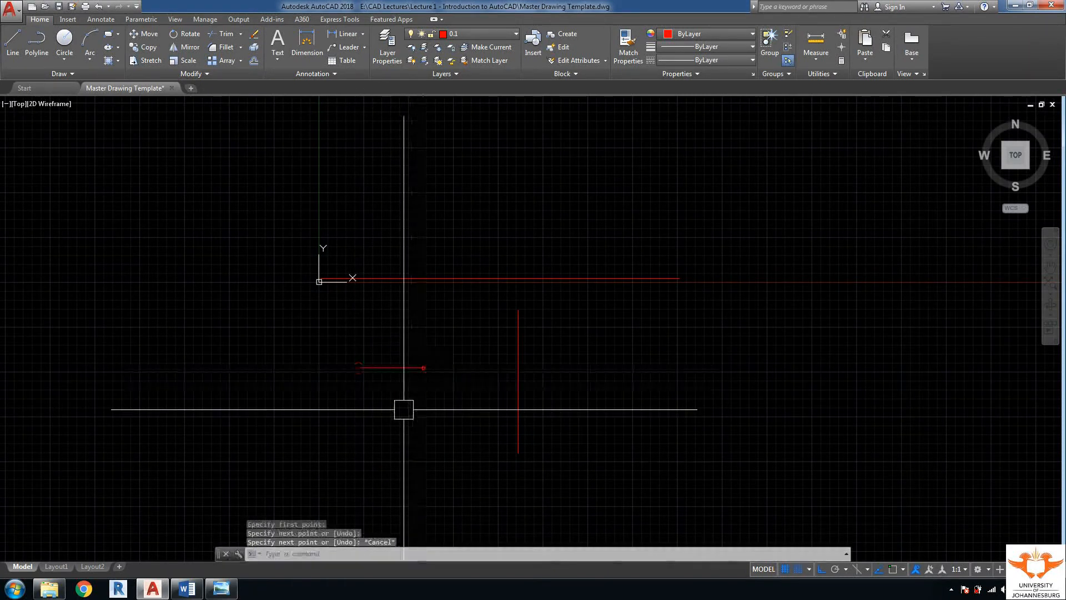
pyautogui.click(459, 338)
pyautogui.press('Return')
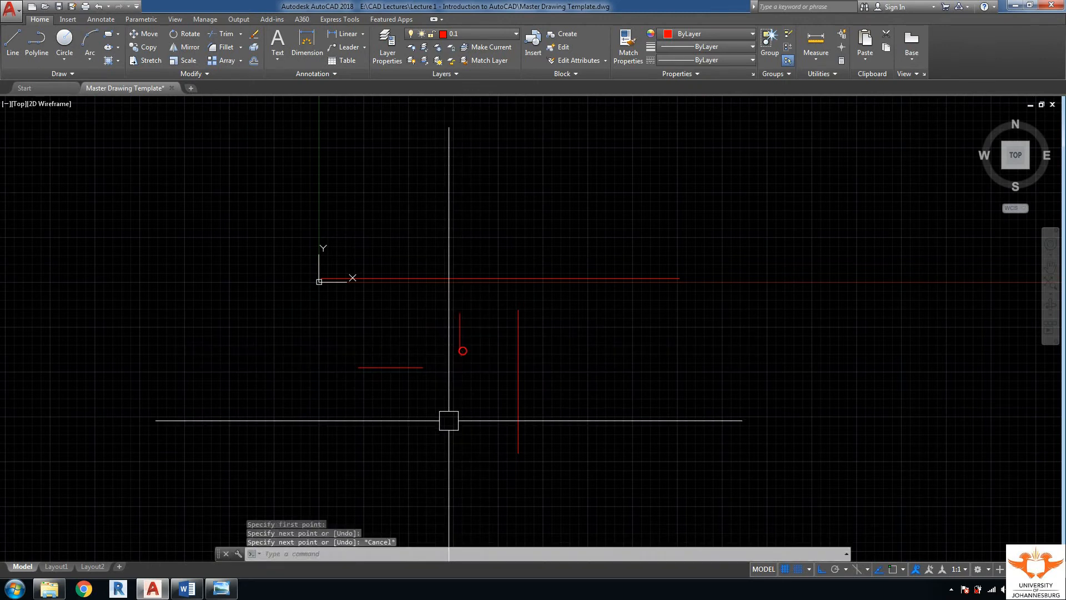
pyautogui.press('Return')
pyautogui.click(390, 330)
pyautogui.click(412, 330)
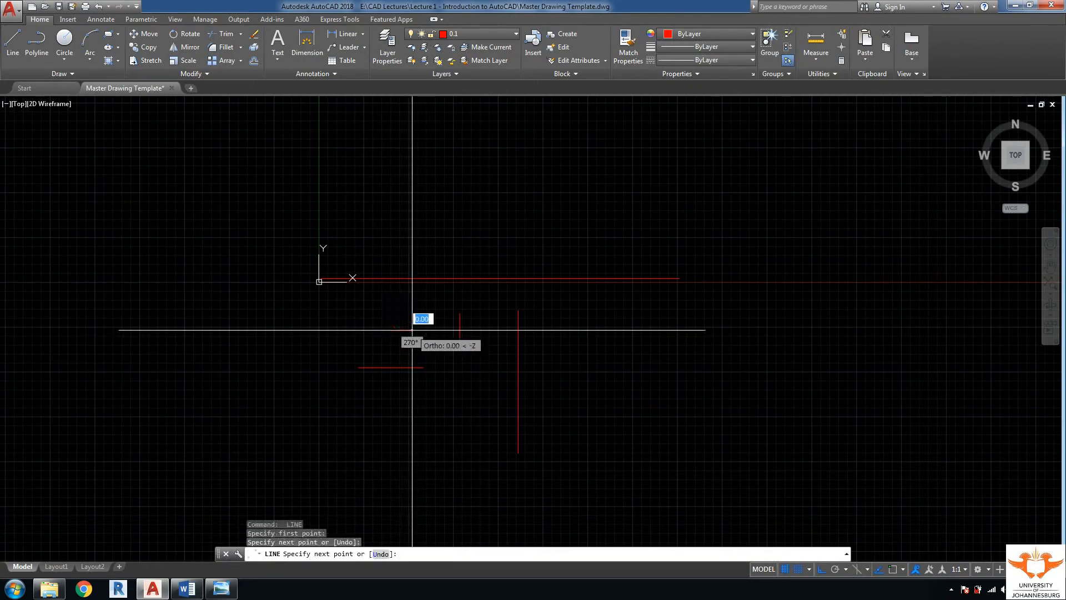
pyautogui.press('Escape')
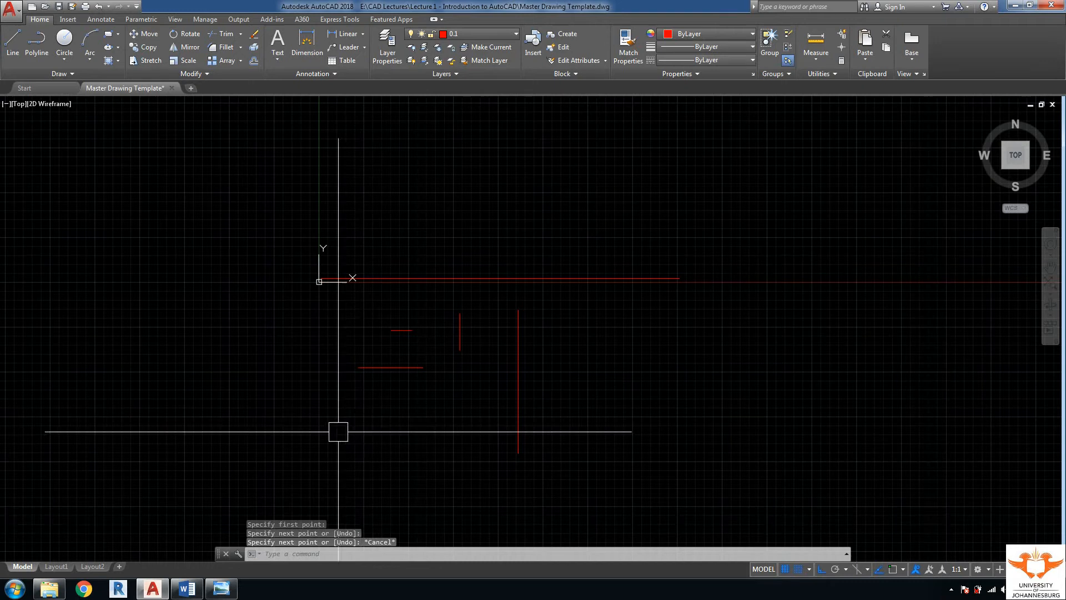
# Select only the three short lines with enclosing window selections, repeat the window selection several times, and clear the selection
pyautogui.click(99, 509)
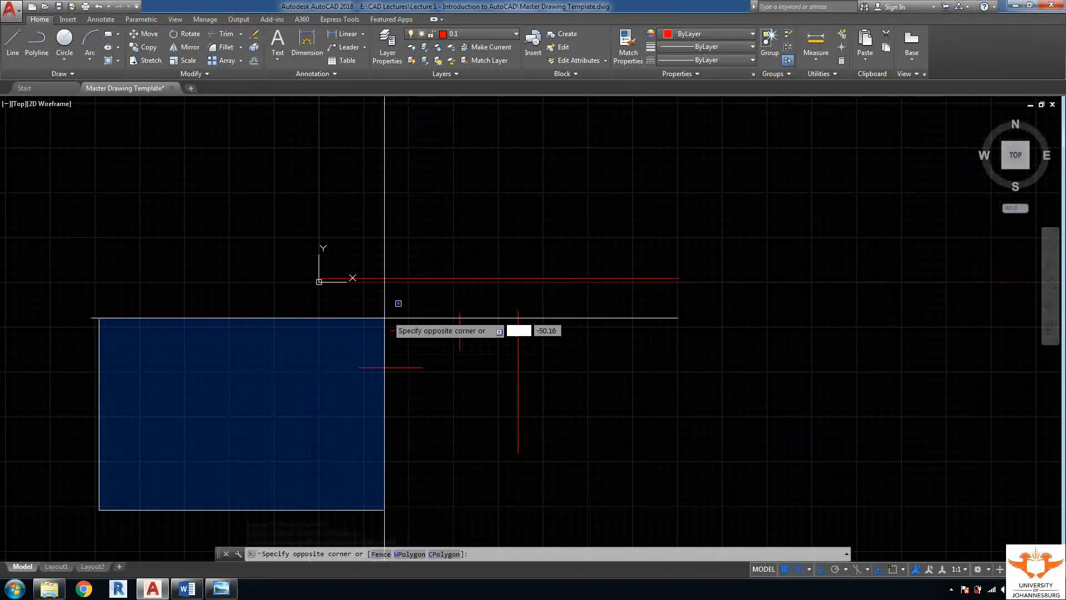
pyautogui.click(494, 235)
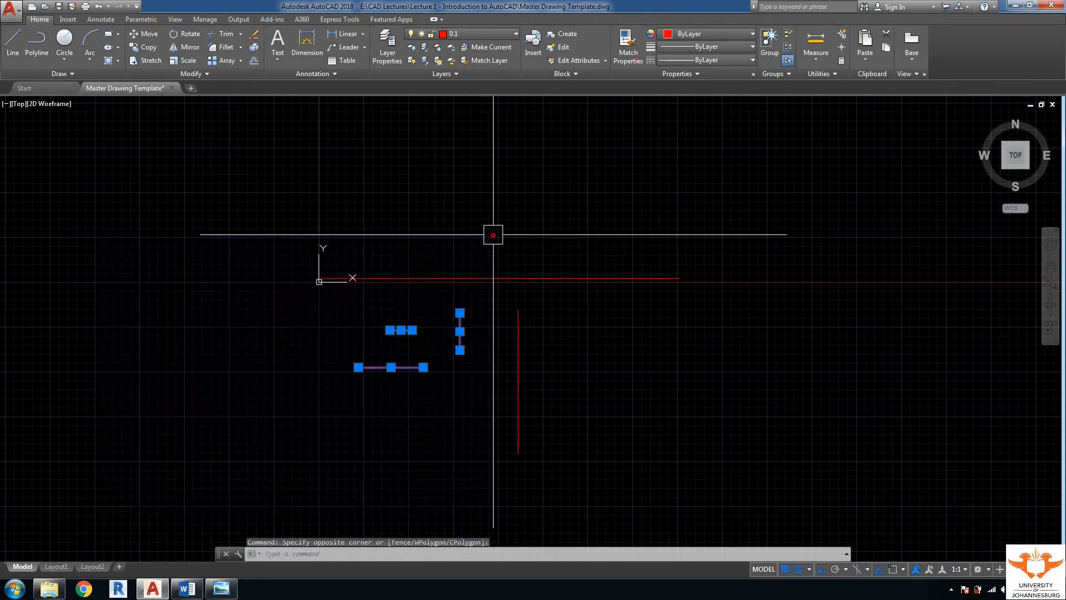
pyautogui.click(70, 518)
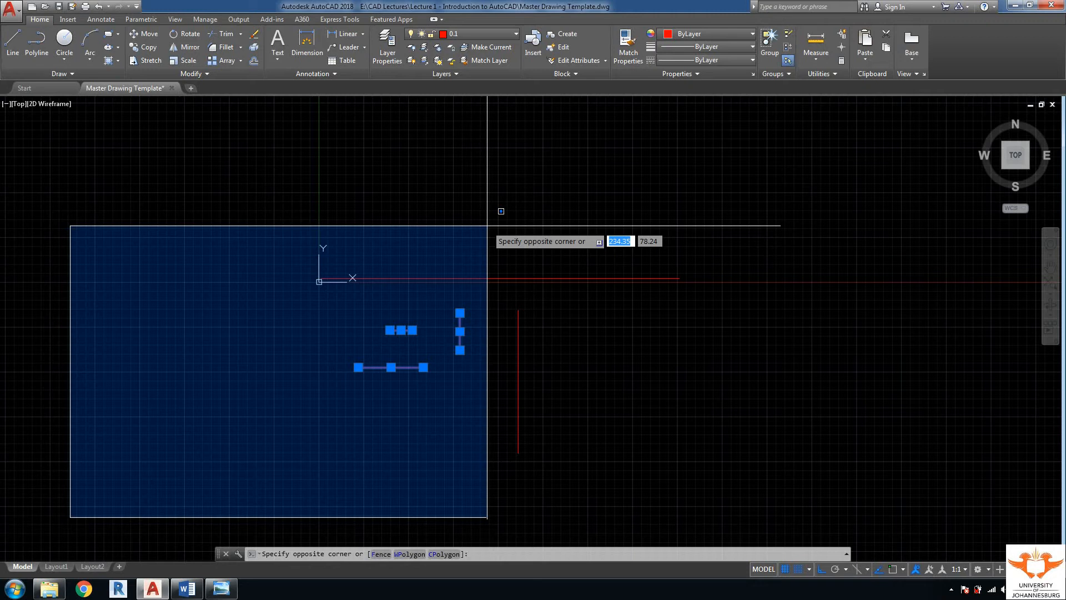
pyautogui.click(488, 226)
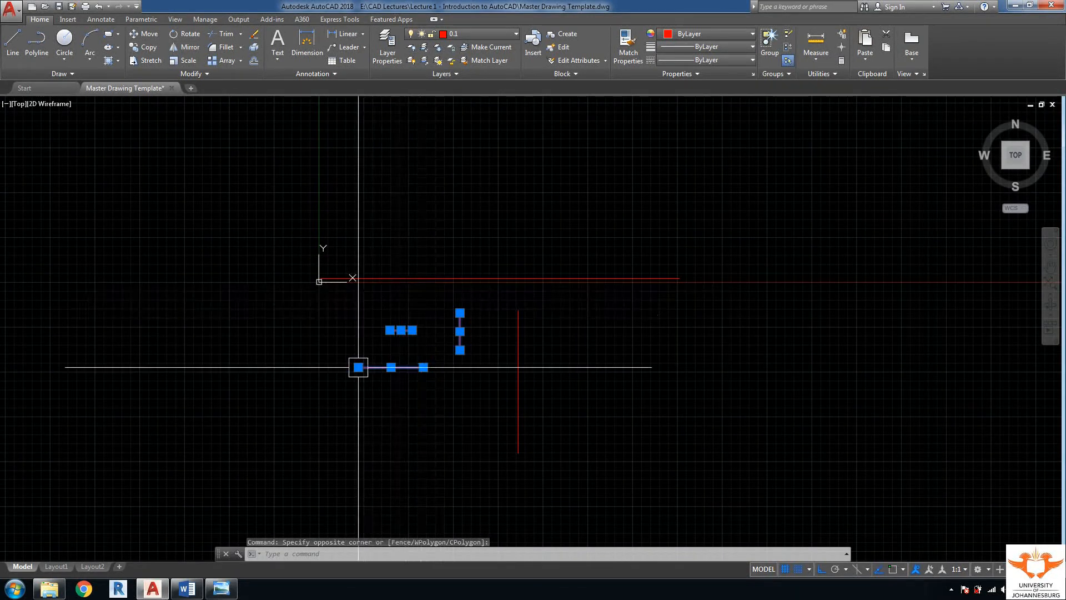
pyautogui.click(141, 501)
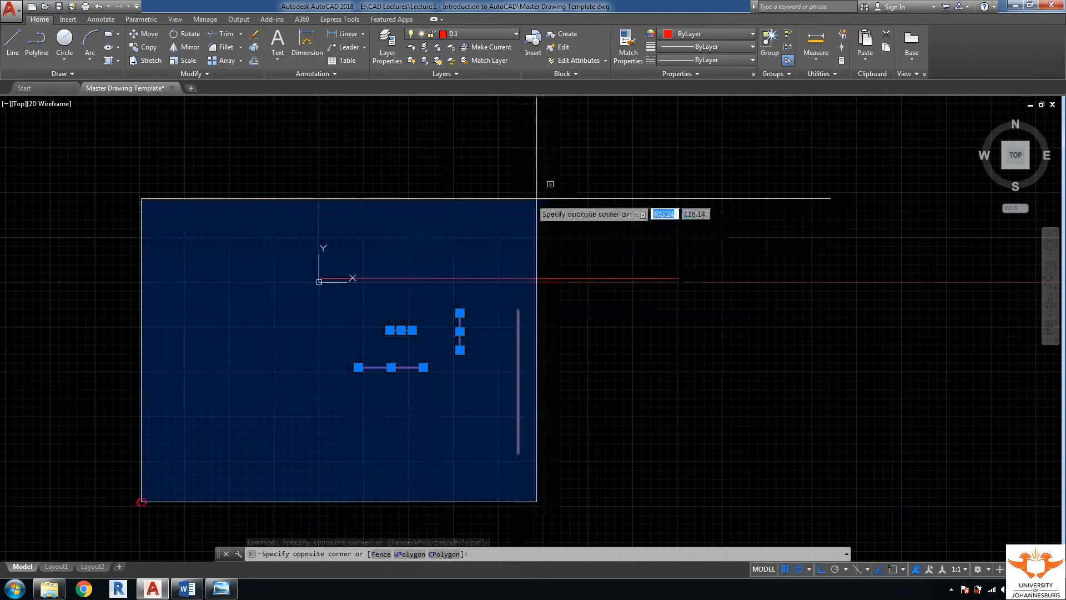
pyautogui.click(506, 202)
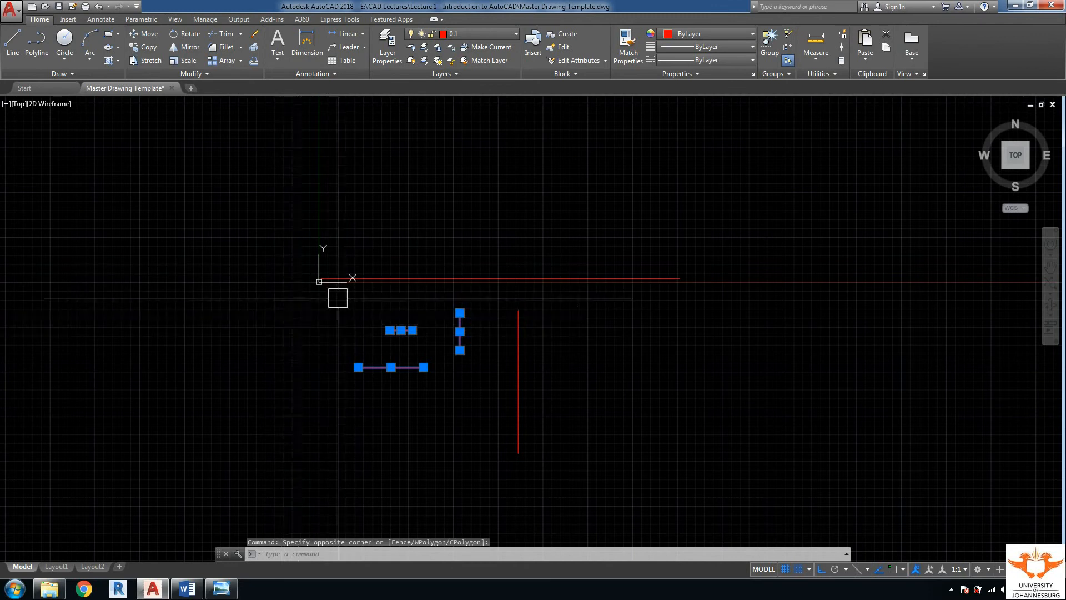
pyautogui.click(131, 481)
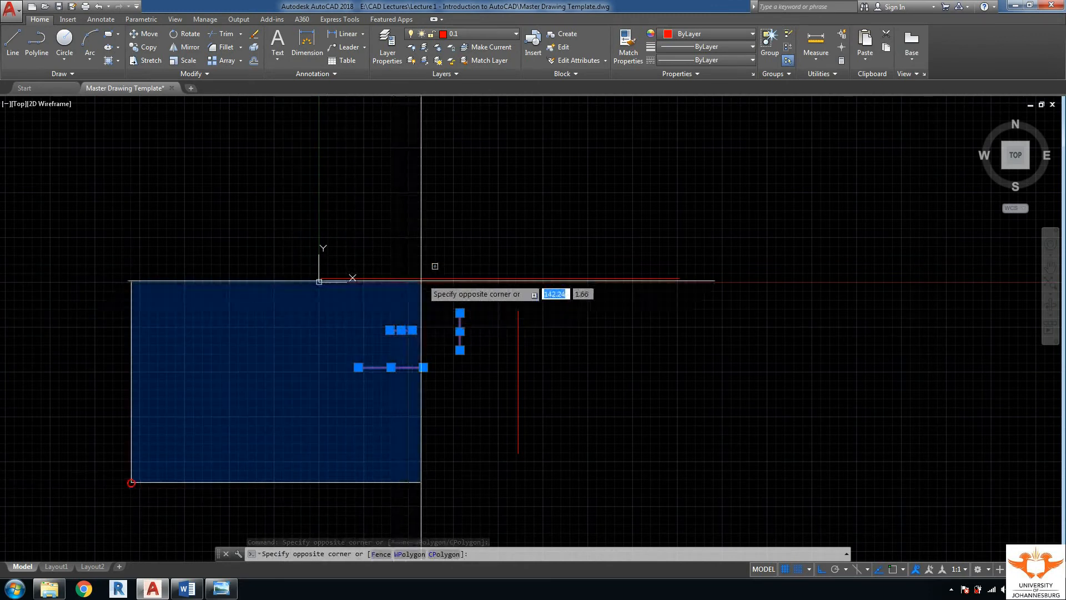
pyautogui.click(486, 216)
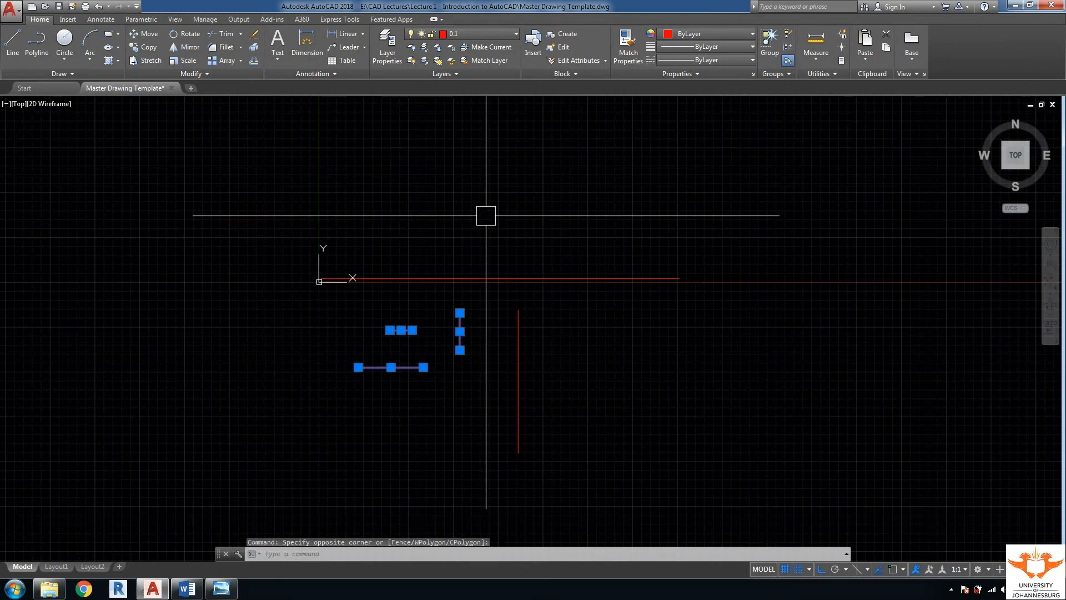
pyautogui.press('Escape')
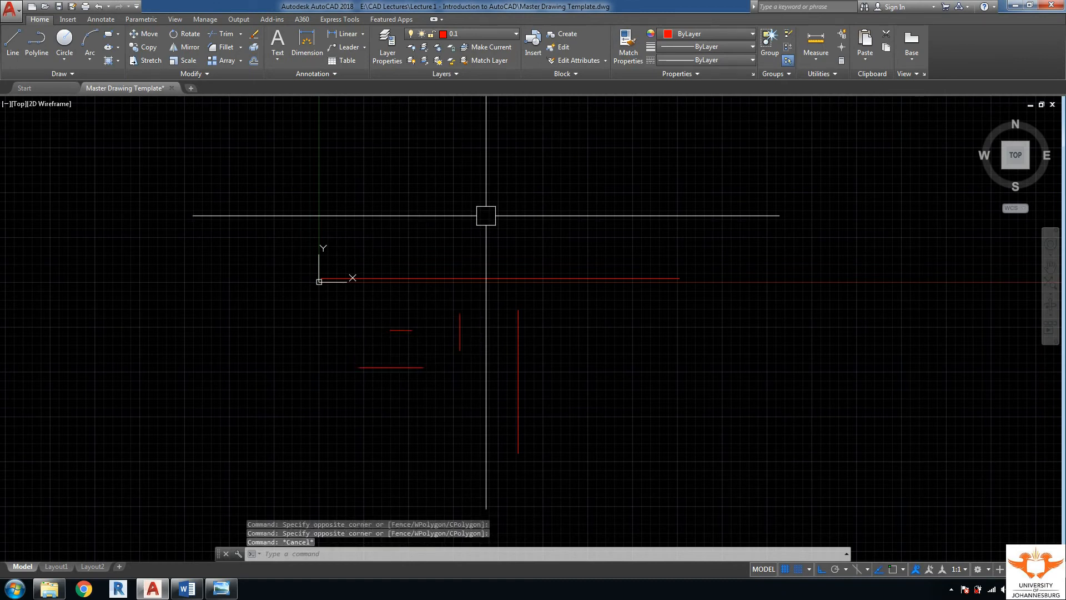
# Erase all the lines in the drawing using one crossing selection window across them
pyautogui.click(883, 125)
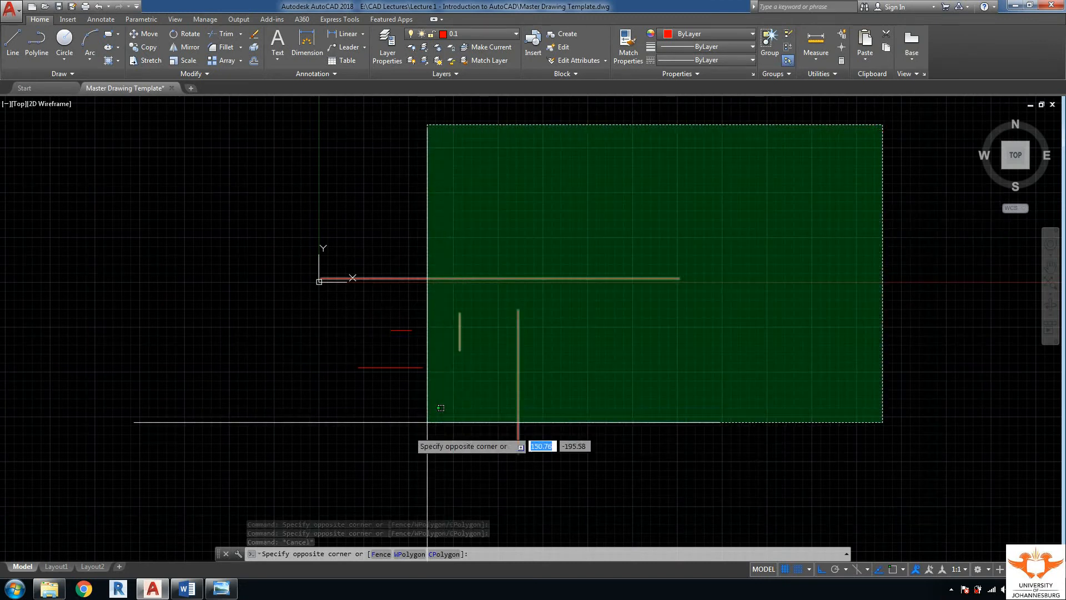
pyautogui.click(257, 481)
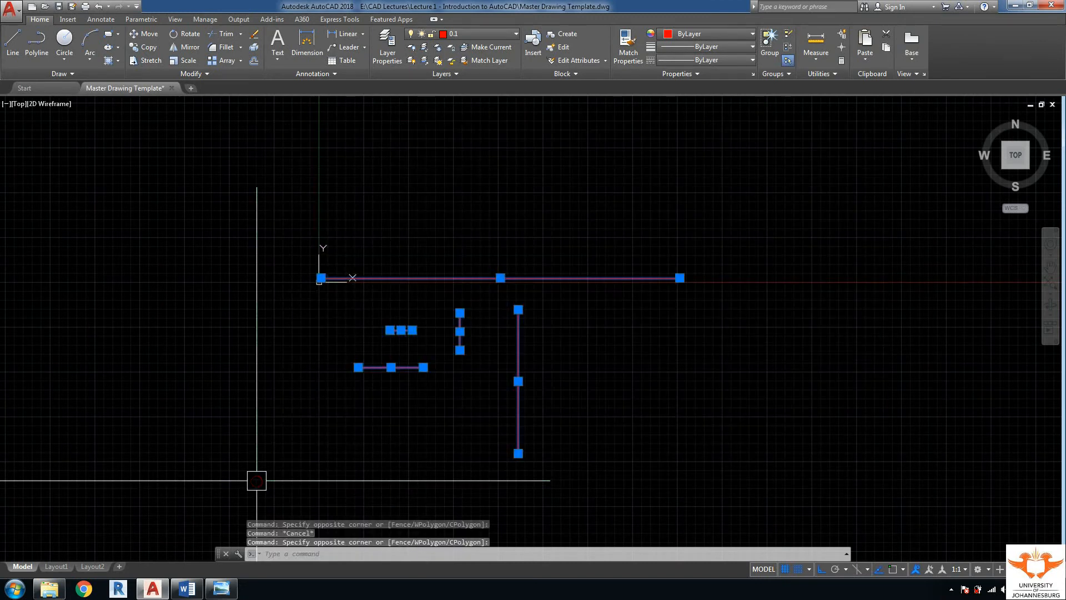
pyautogui.press('Delete')
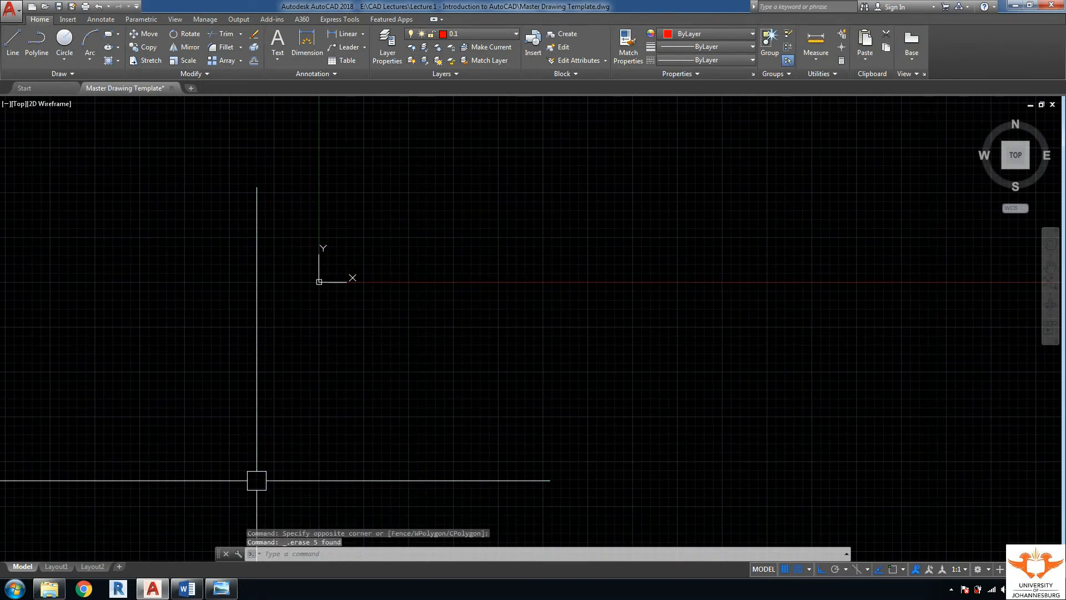
# Draw two connected ortho lines to the right of the origin: 500 to the right, then 200 downward
pyautogui.moveTo(546, 352); pyautogui.dragTo(535, 351, button='middle')
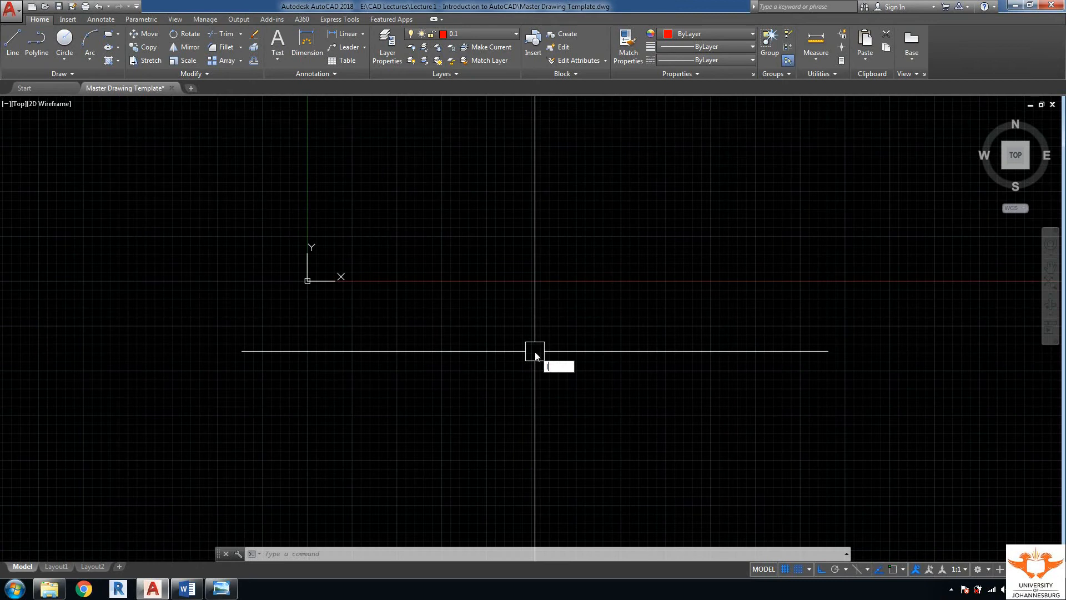
pyautogui.press('Return')
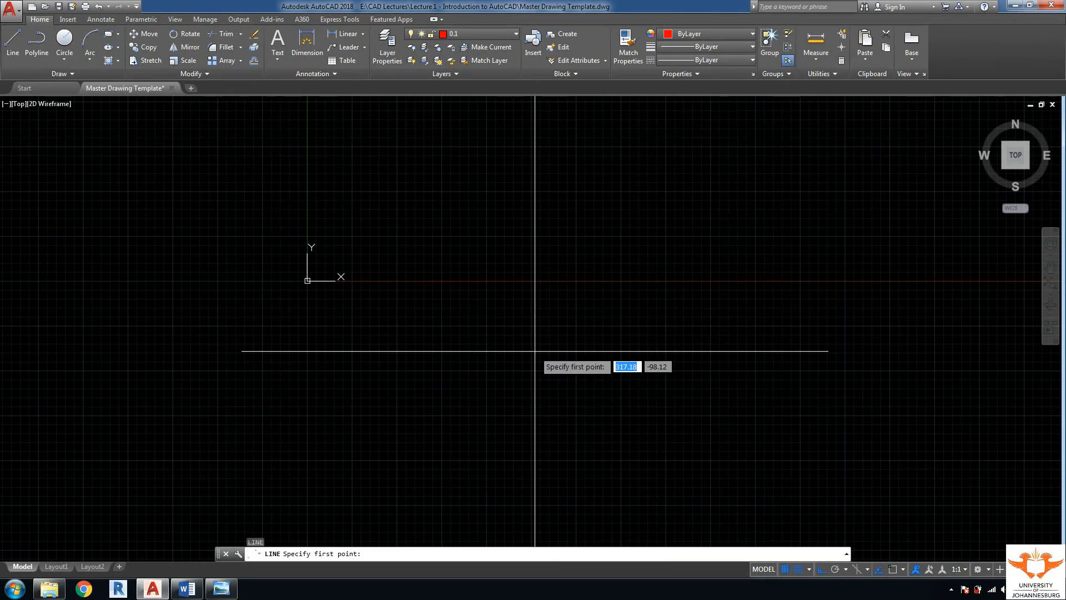
pyautogui.click(387, 249)
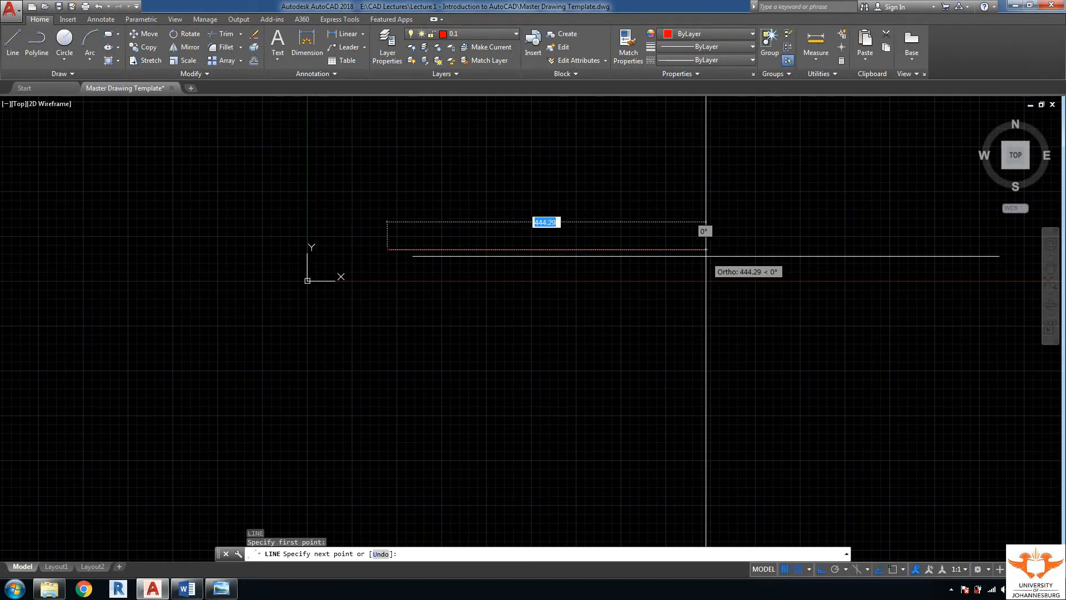
pyautogui.write('500')
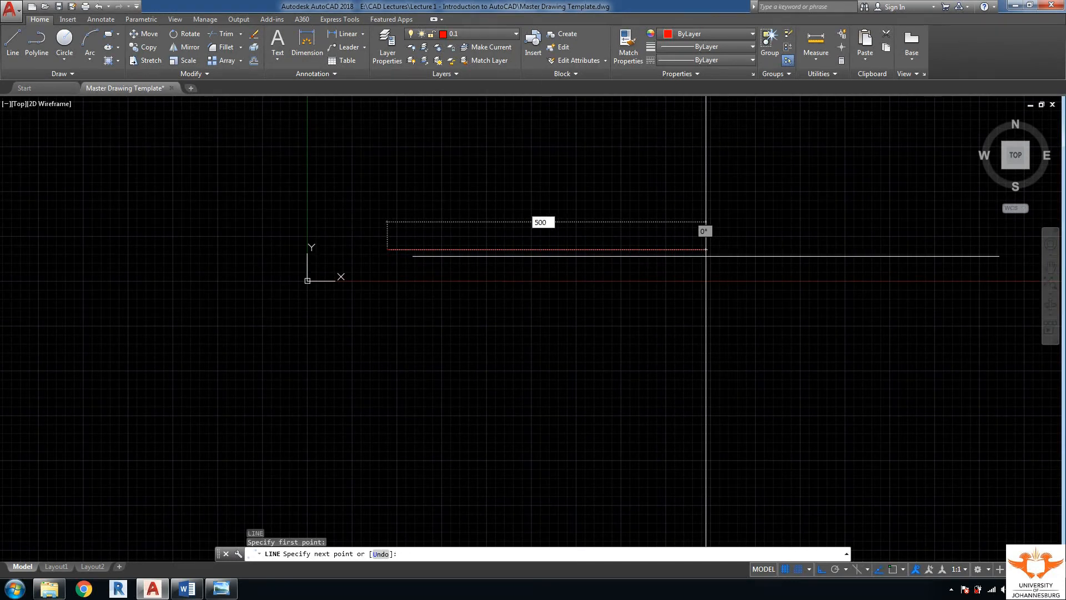
pyautogui.press('Return')
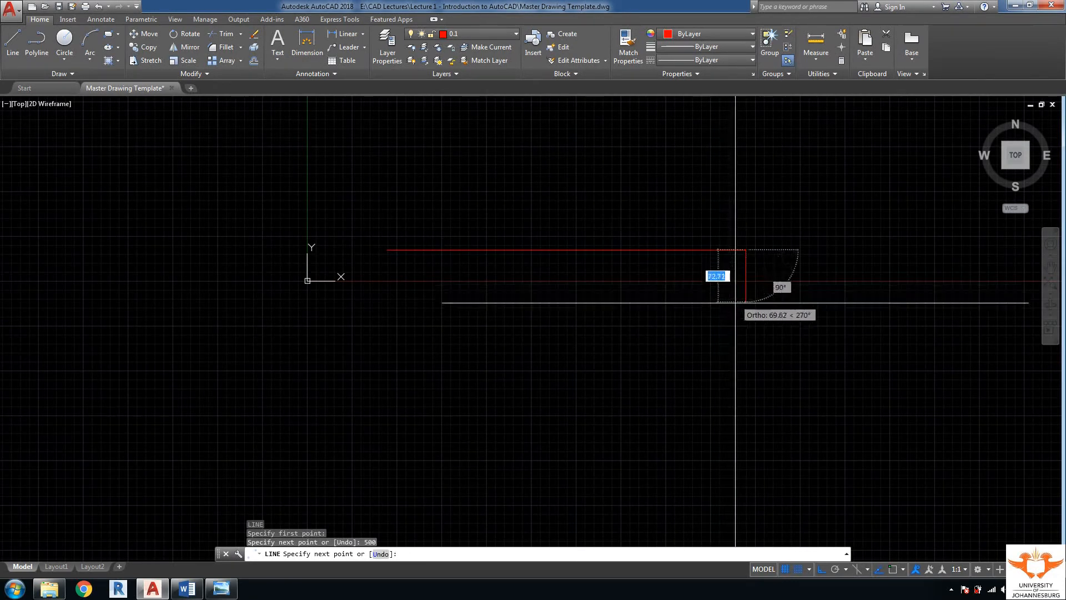
pyautogui.write('200')
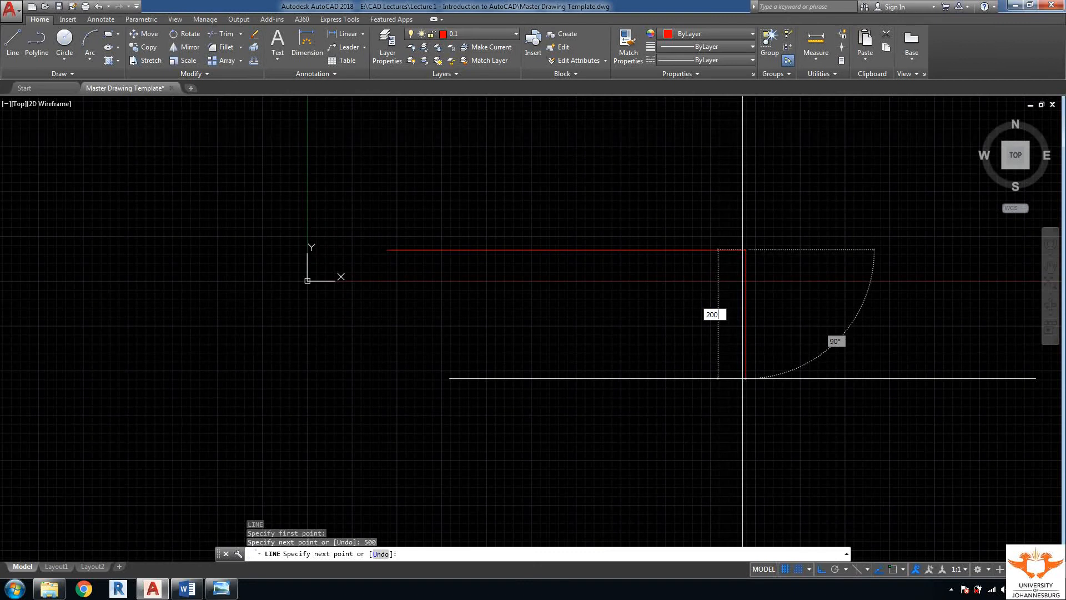
pyautogui.press('Return')
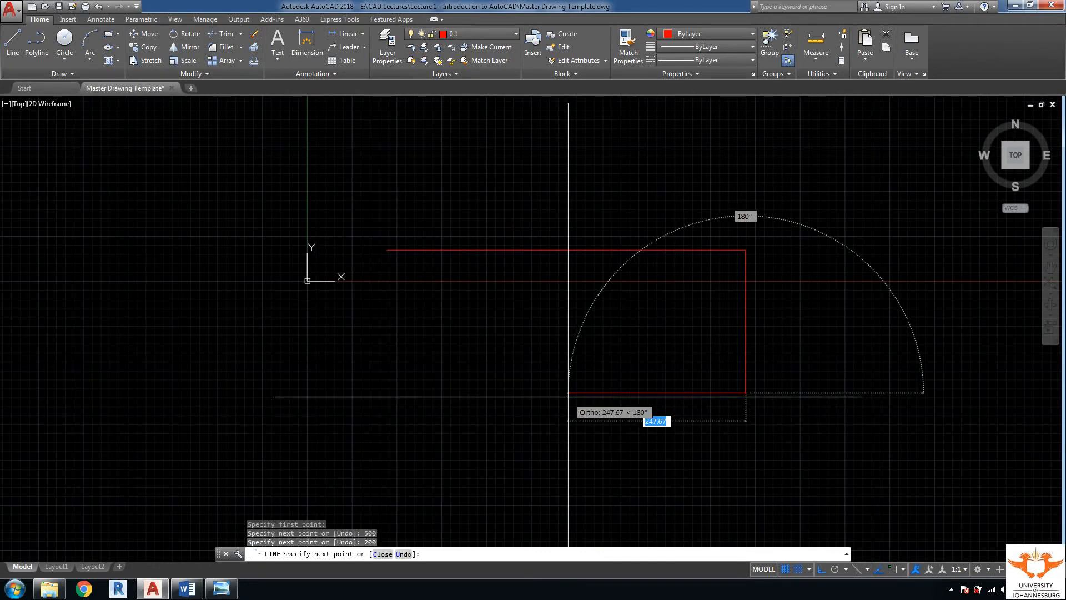
# Complete the rectangle with a 500 line to the left and a 200 line upward, and end the Line command
pyautogui.write('50')
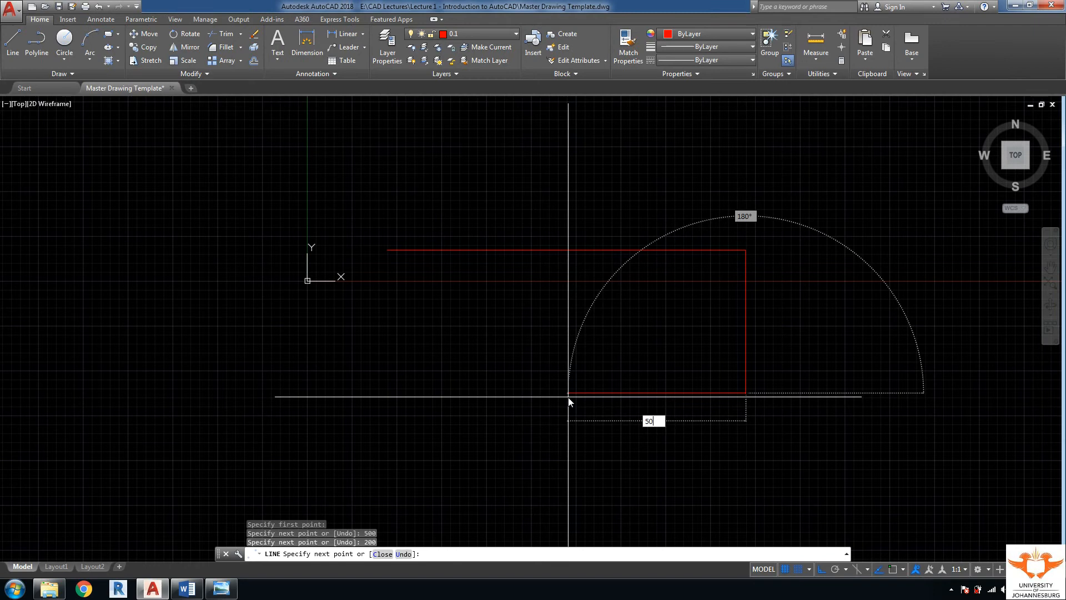
pyautogui.write('0')
pyautogui.press('Return')
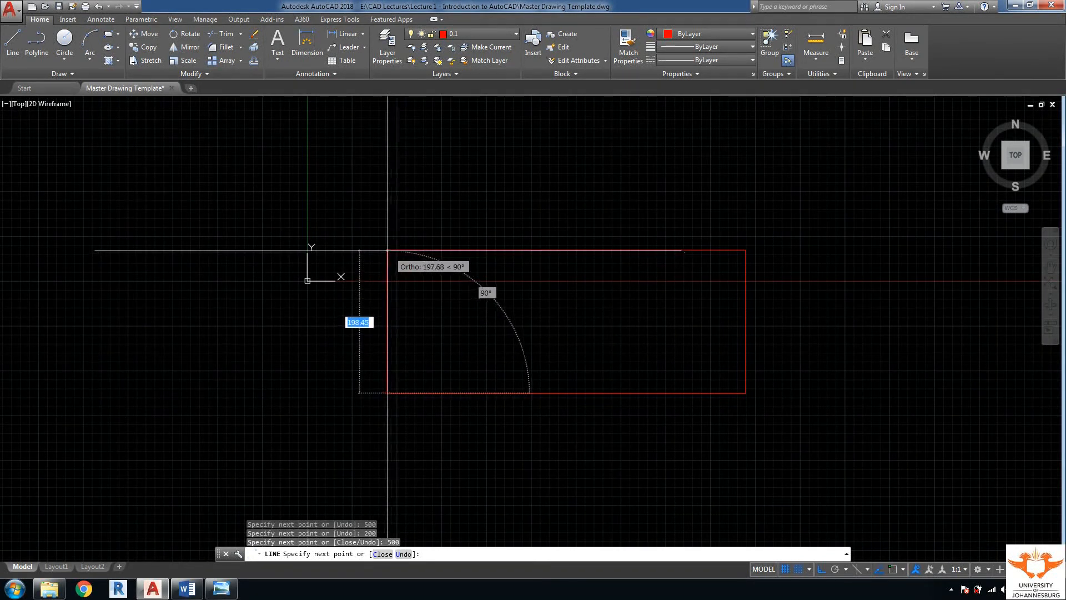
pyautogui.write('200')
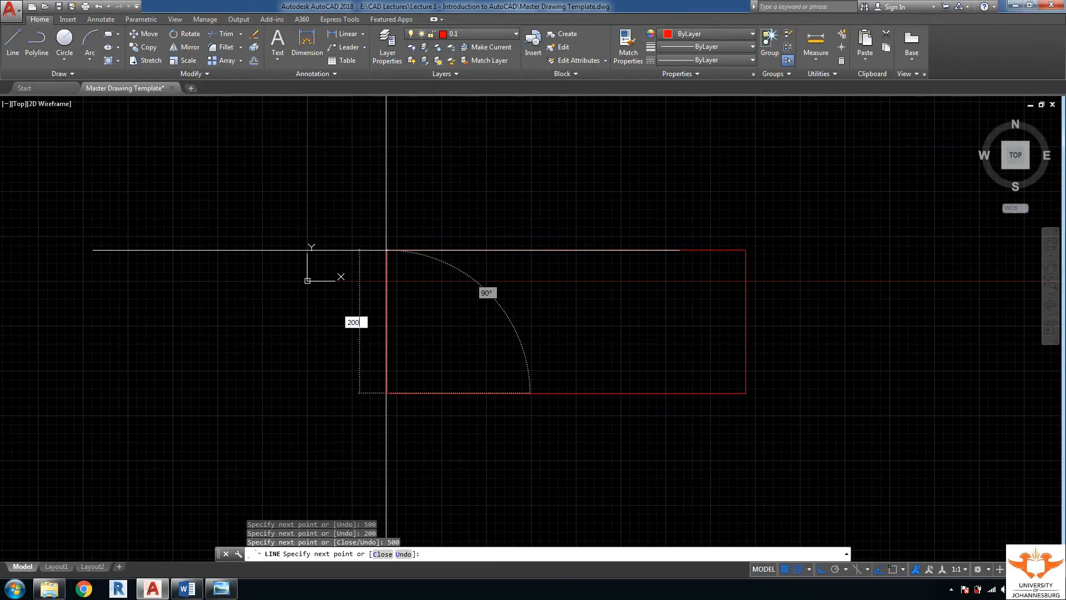
pyautogui.press('Return')
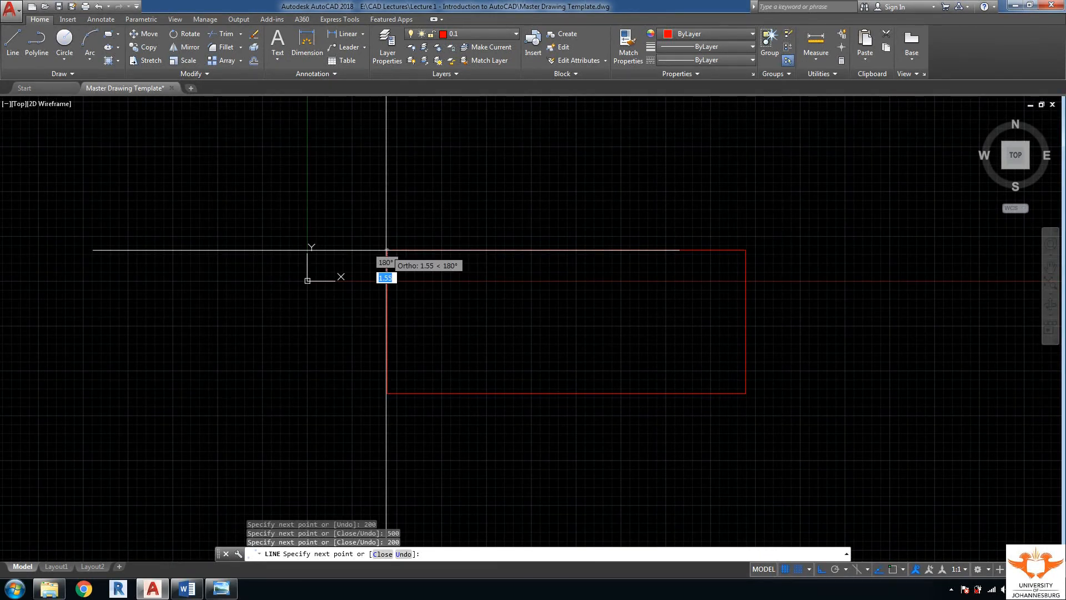
pyautogui.press('Escape')
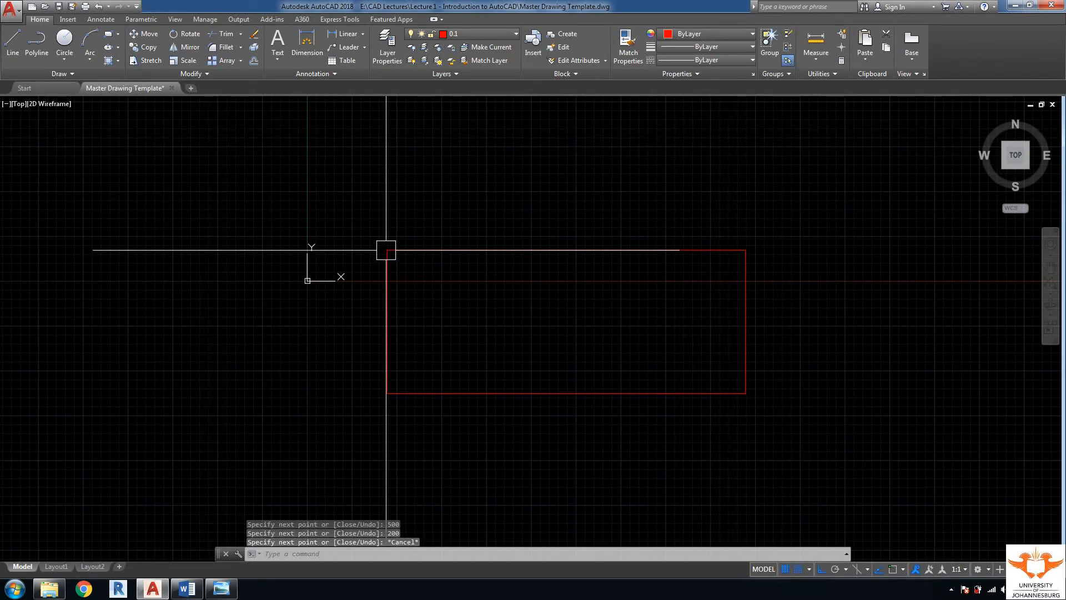
# Turn on Object Snap in the Drafting Settings
pyautogui.rightClick(799, 569)
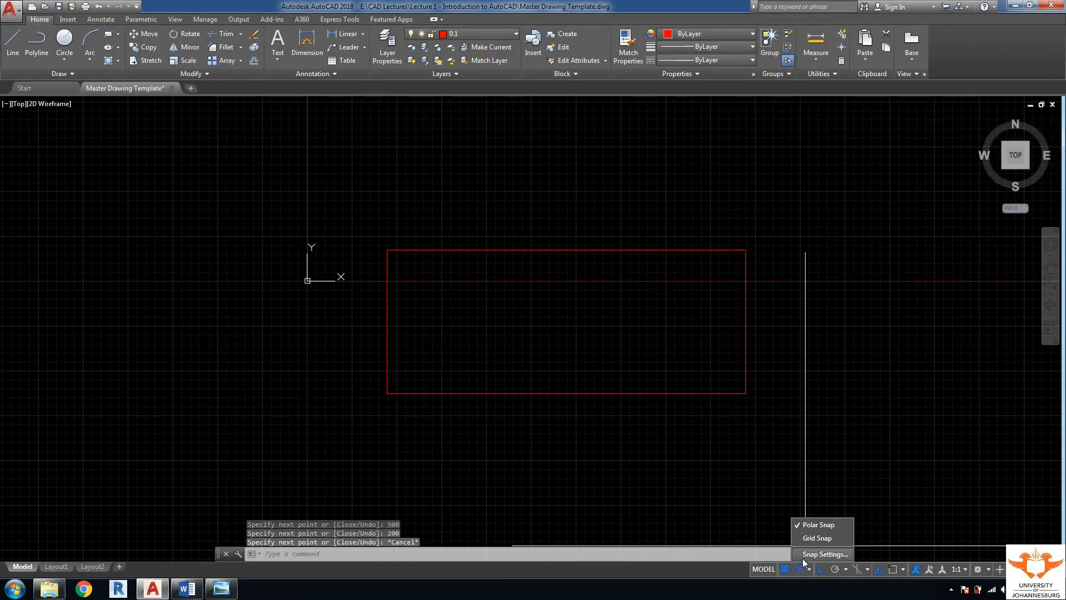
pyautogui.click(803, 555)
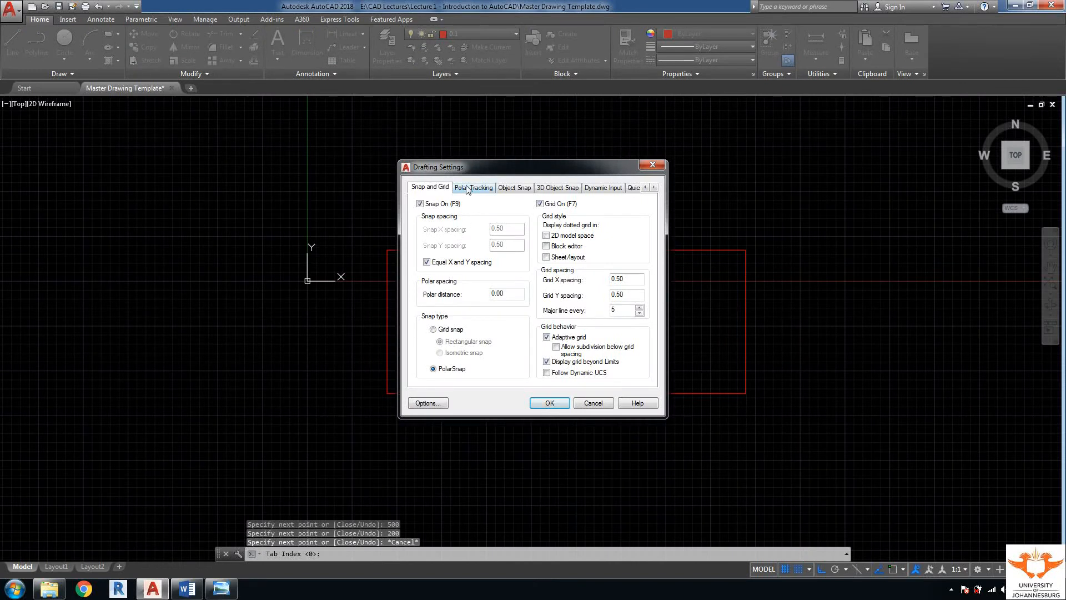
pyautogui.click(468, 189)
pyautogui.click(514, 187)
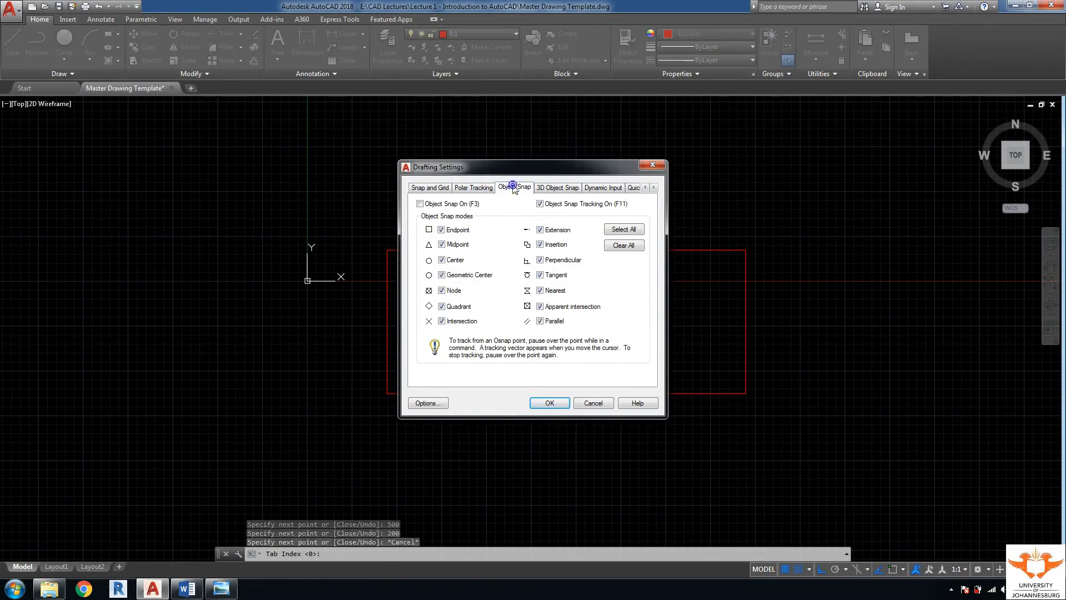
pyautogui.click(433, 204)
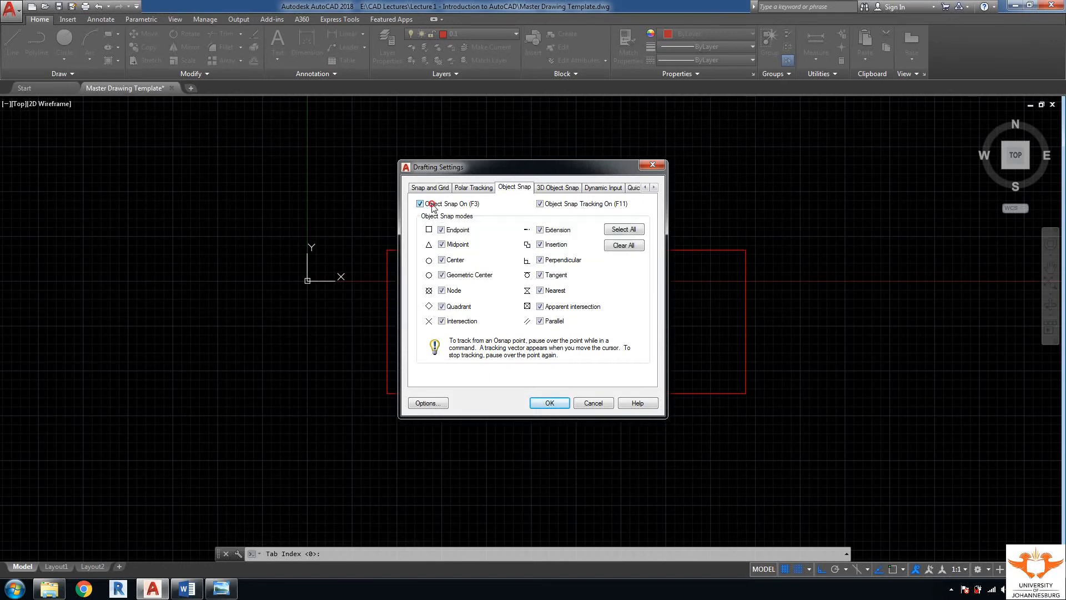
pyautogui.click(556, 399)
# Erase the whole rectangle using a crossing selection window
pyautogui.moveTo(616, 321); pyautogui.dragTo(599, 318, button='middle')
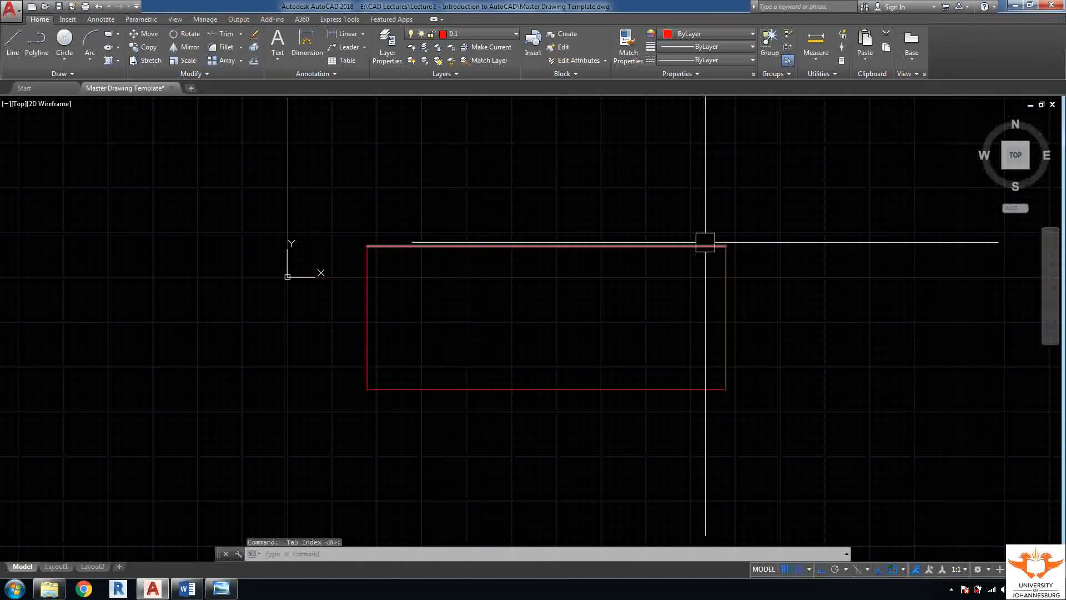
pyautogui.click(769, 217)
pyautogui.click(310, 405)
pyautogui.press('Delete')
# Draw the top and right sides of a new rectangle with the Line command, 500 to the right and 200 downward
pyautogui.moveTo(416, 305); pyautogui.dragTo(381, 302, button='middle')
pyautogui.write('l')
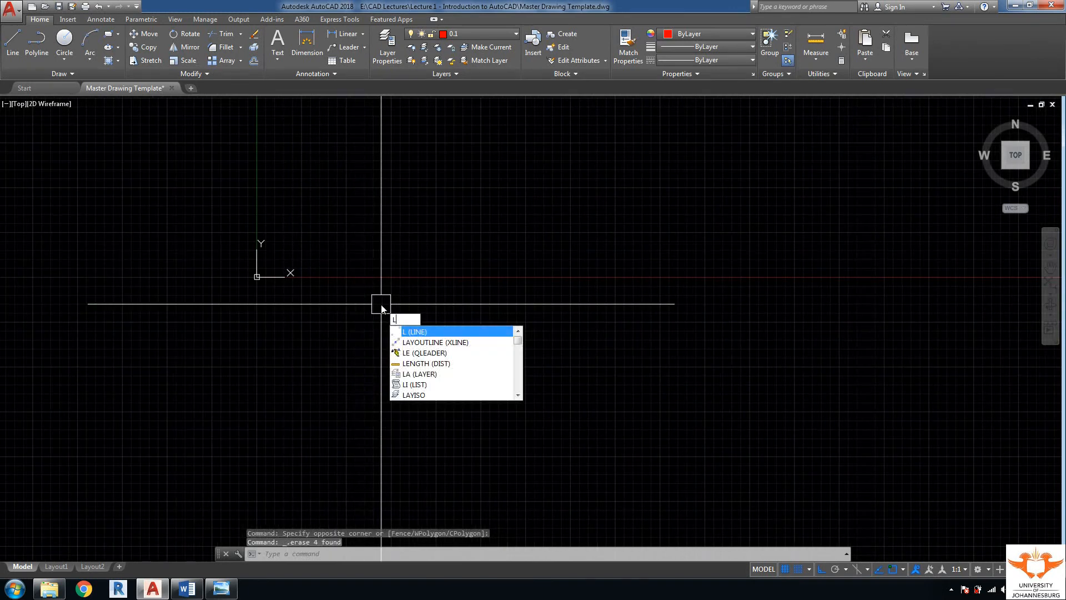
pyautogui.press('Return')
pyautogui.click(317, 230)
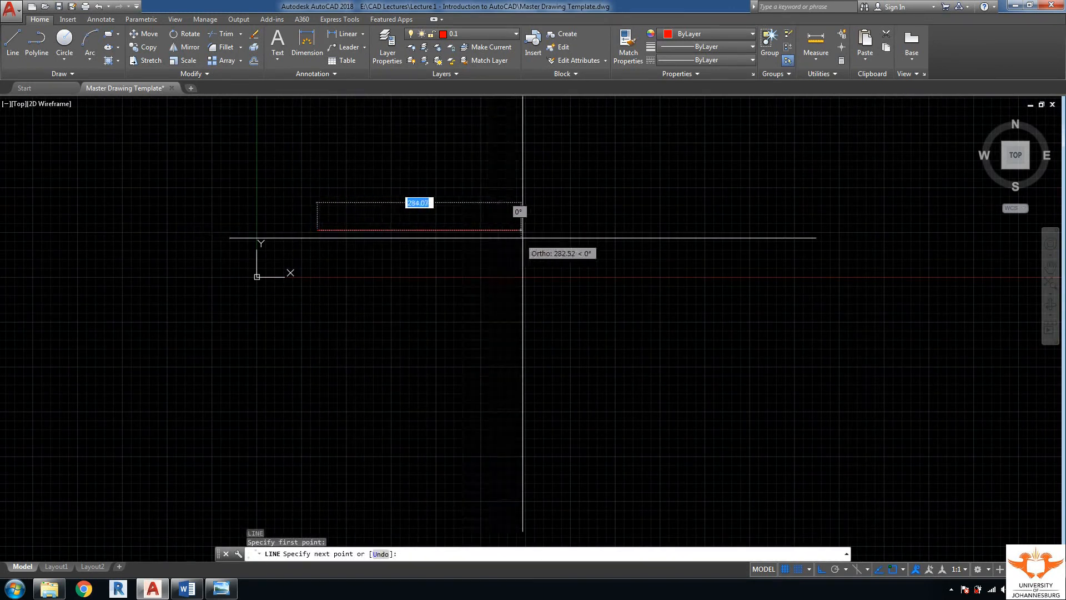
pyautogui.write('5')
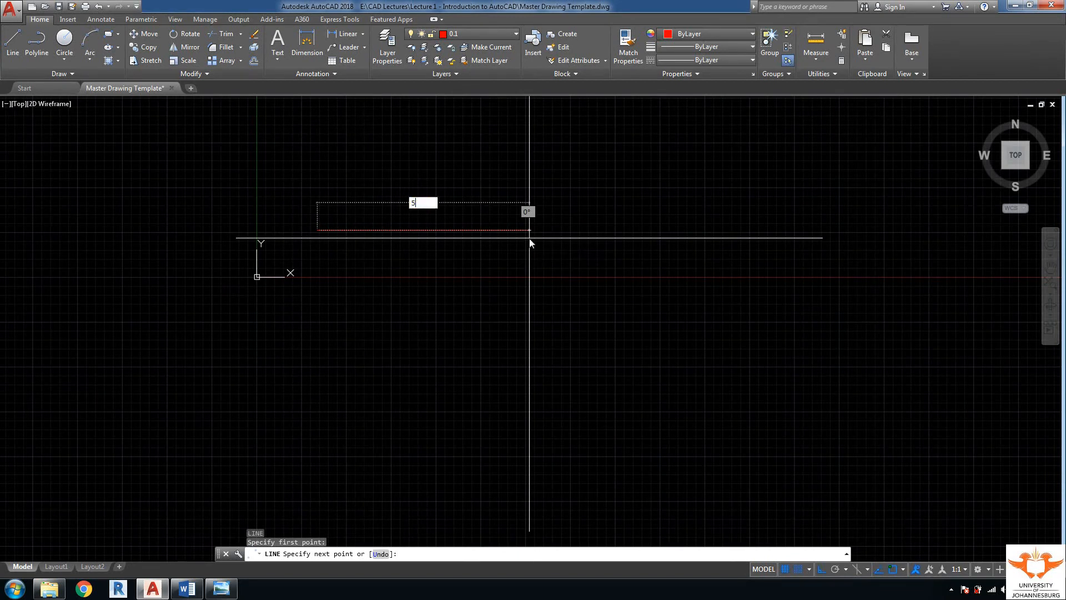
pyautogui.write('00')
pyautogui.press('Return')
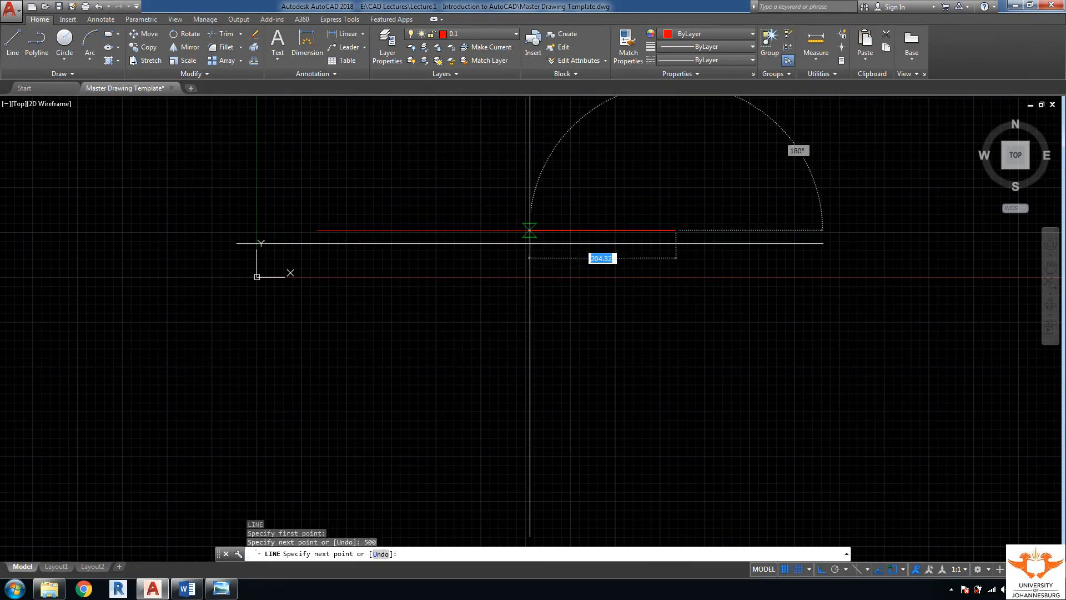
pyautogui.write('20')
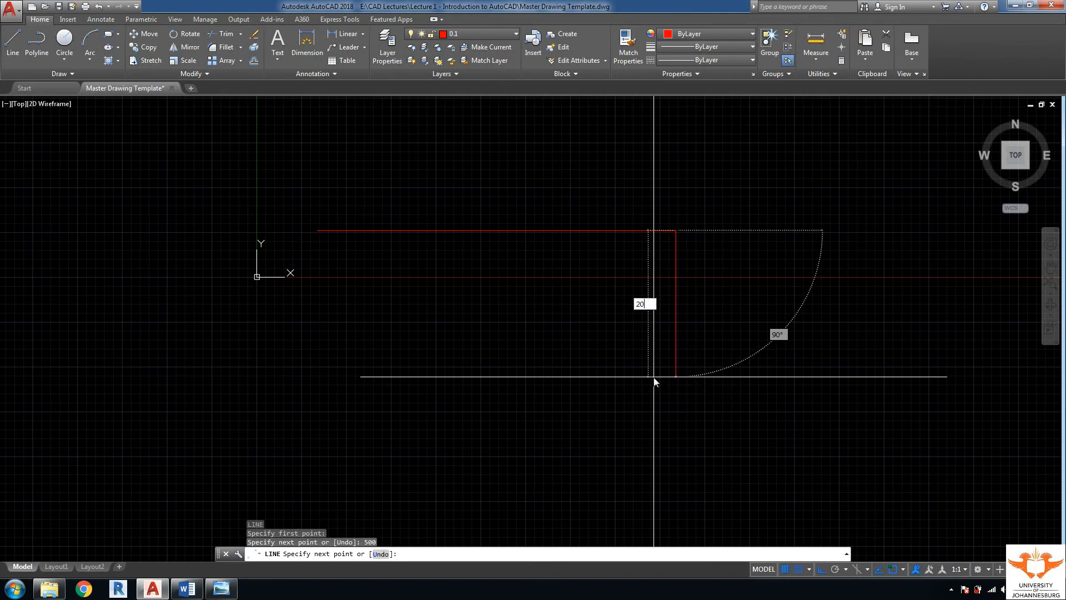
pyautogui.write('0')
pyautogui.press('Return')
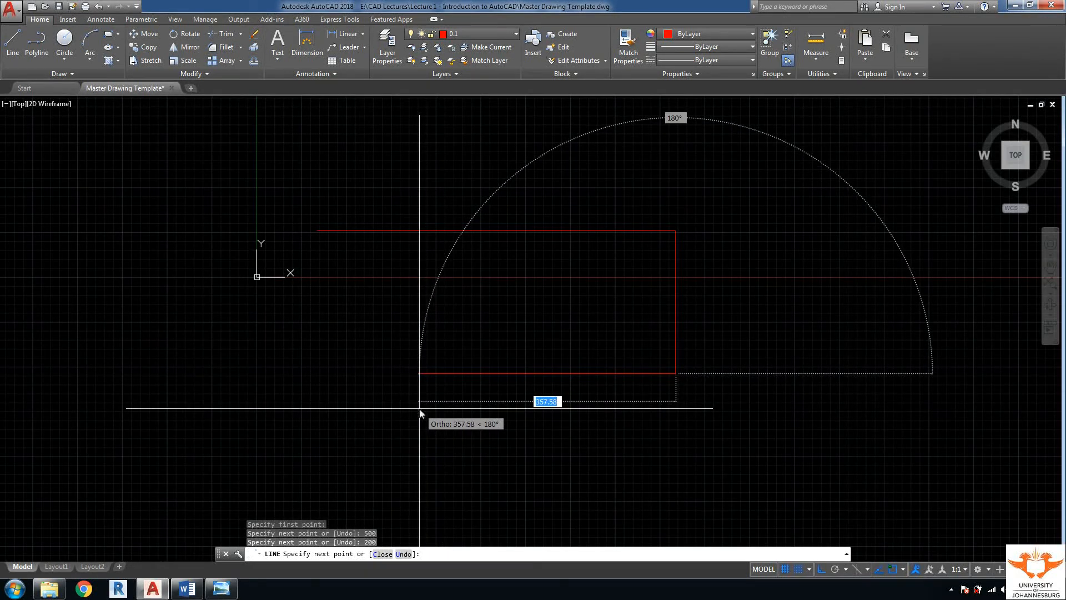
# Draw the 500 bottom side to the left, close the rectangle by snapping to the starting endpoint, and check the closed corner
pyautogui.write('500')
pyautogui.press('Return')
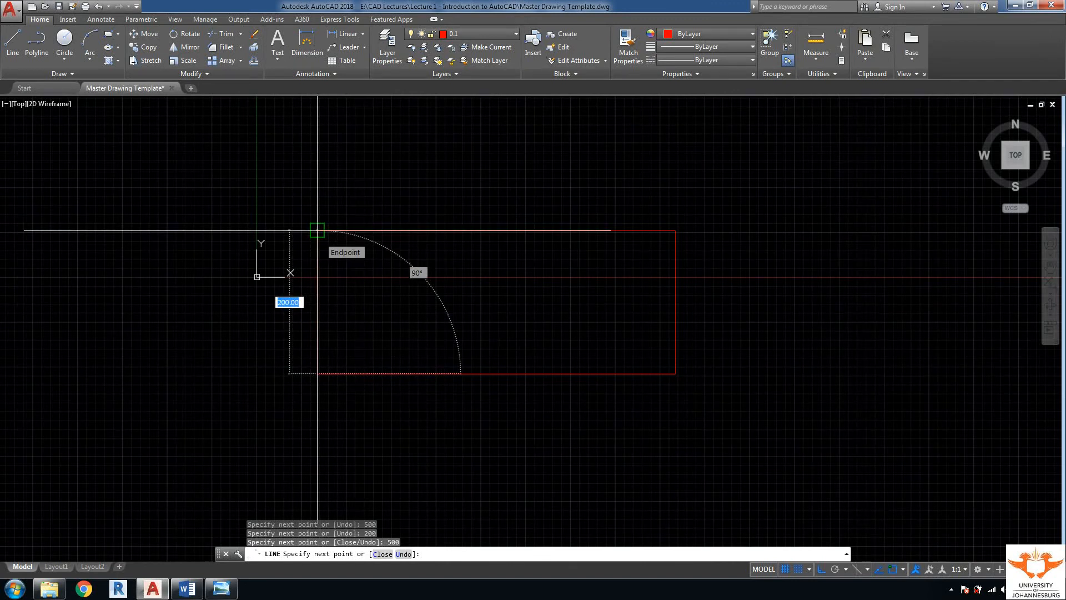
pyautogui.click(317, 230)
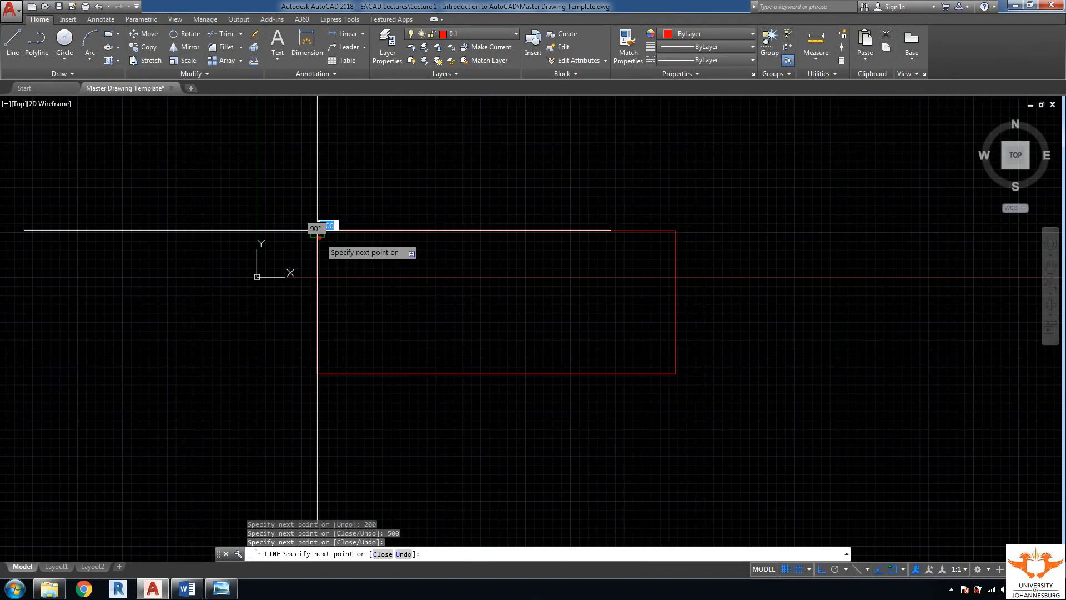
pyautogui.press('Escape')
pyautogui.scroll(6, 322, 257)
pyautogui.scroll(-6, 265, 165)
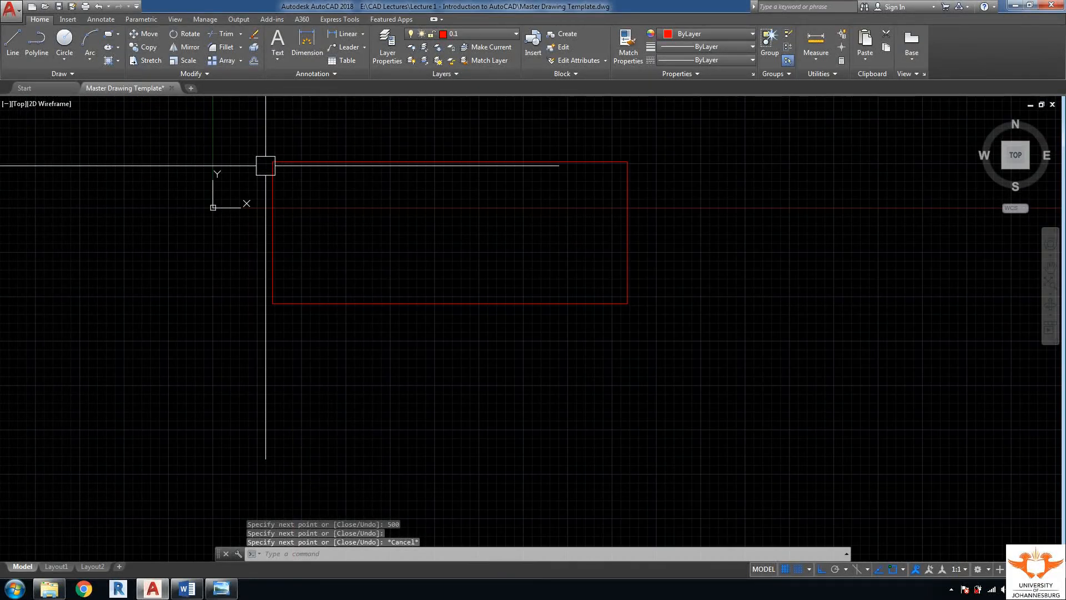
pyautogui.moveTo(506, 259); pyautogui.dragTo(435, 262, button='middle')
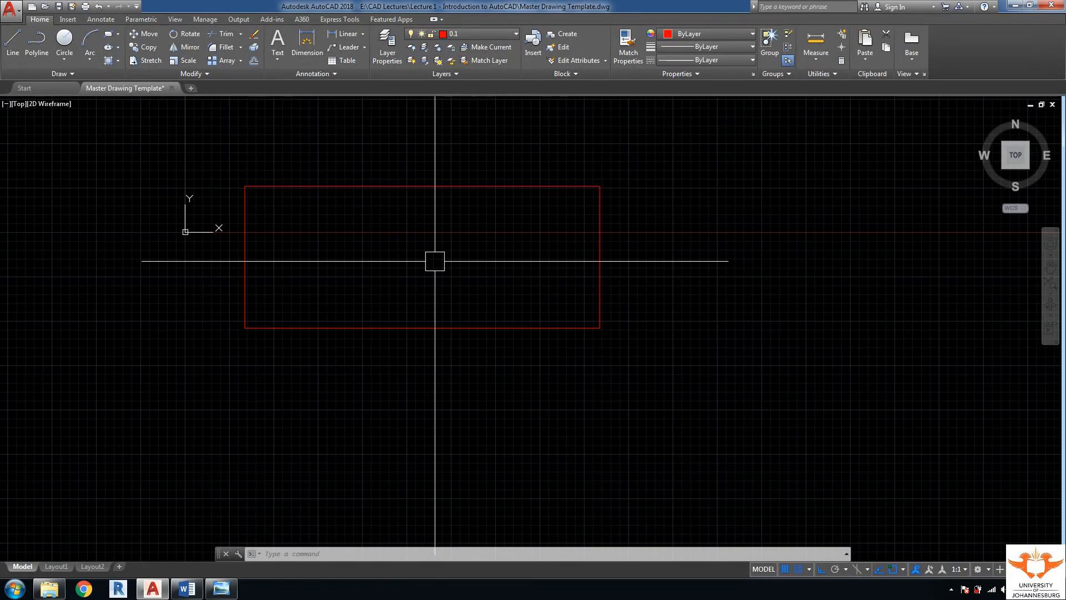
pyautogui.write('l')
pyautogui.press('Return')
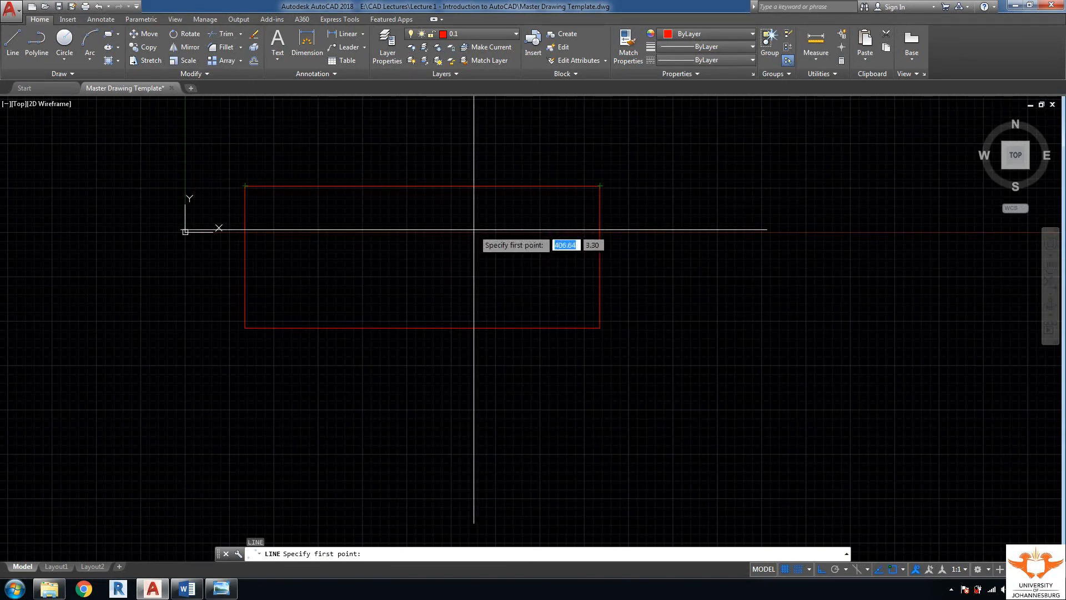
pyautogui.press('Escape')
# Review the Snap and Grid, Polar Tracking and Object Snap options in the Drafting Settings
pyautogui.rightClick(798, 570)
pyautogui.click(812, 556)
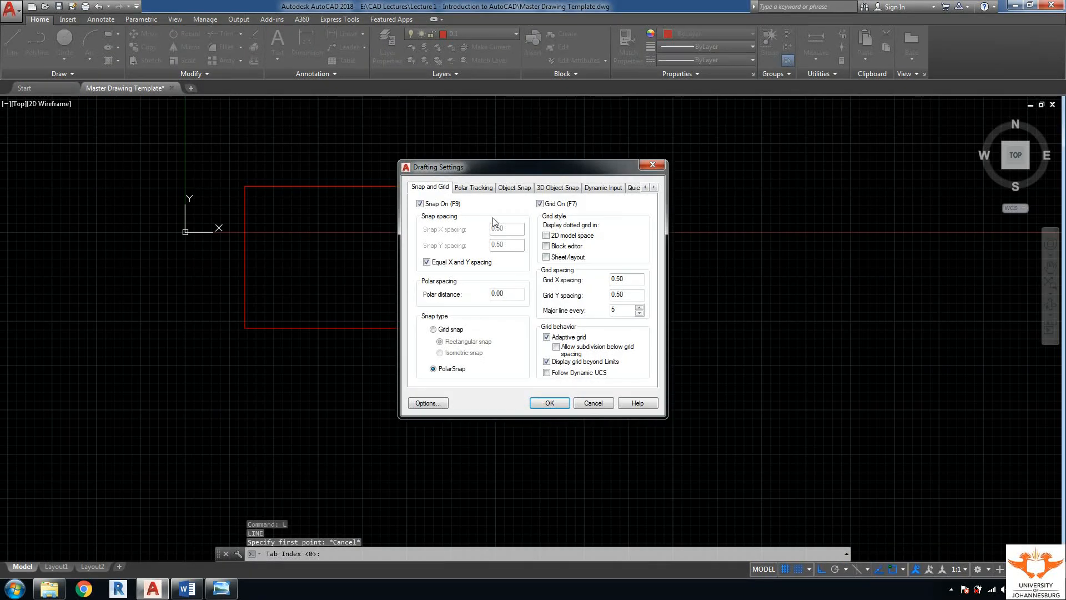
pyautogui.click(491, 188)
pyautogui.click(438, 187)
pyautogui.click(515, 187)
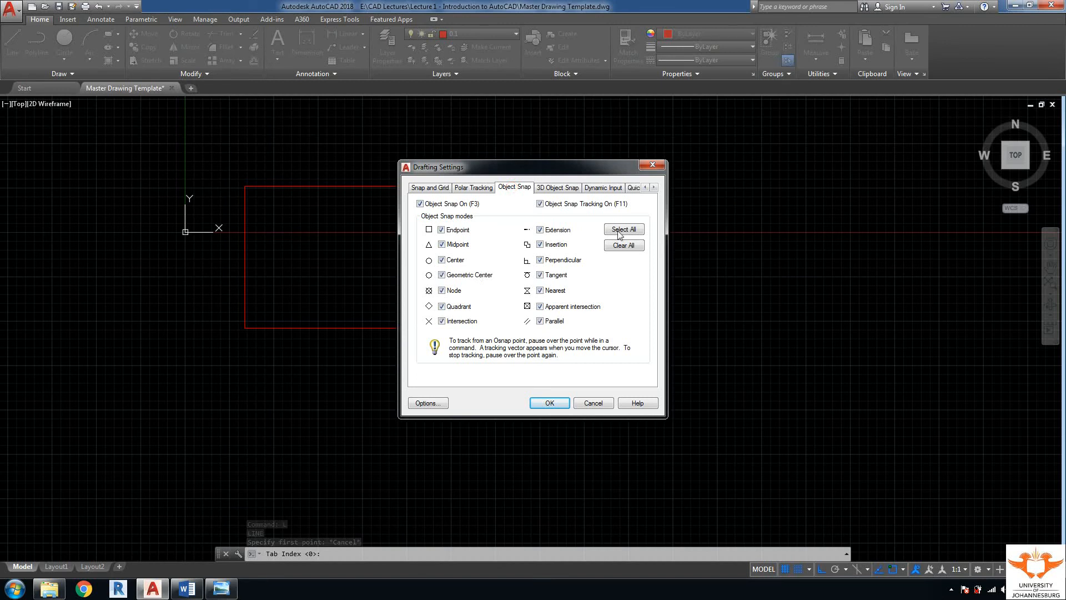
pyautogui.click(474, 188)
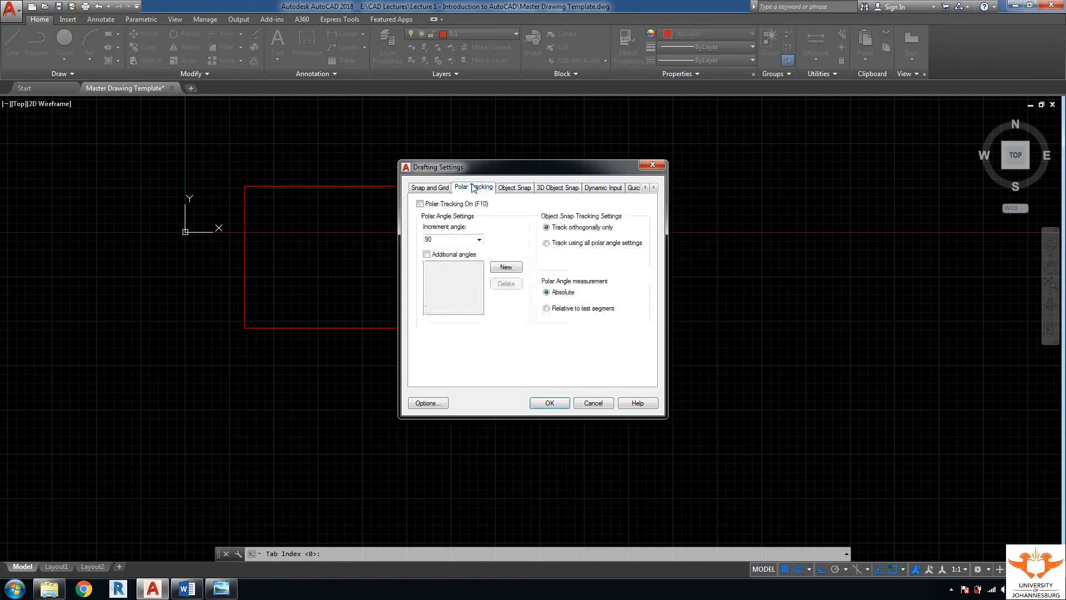
pyautogui.click(438, 188)
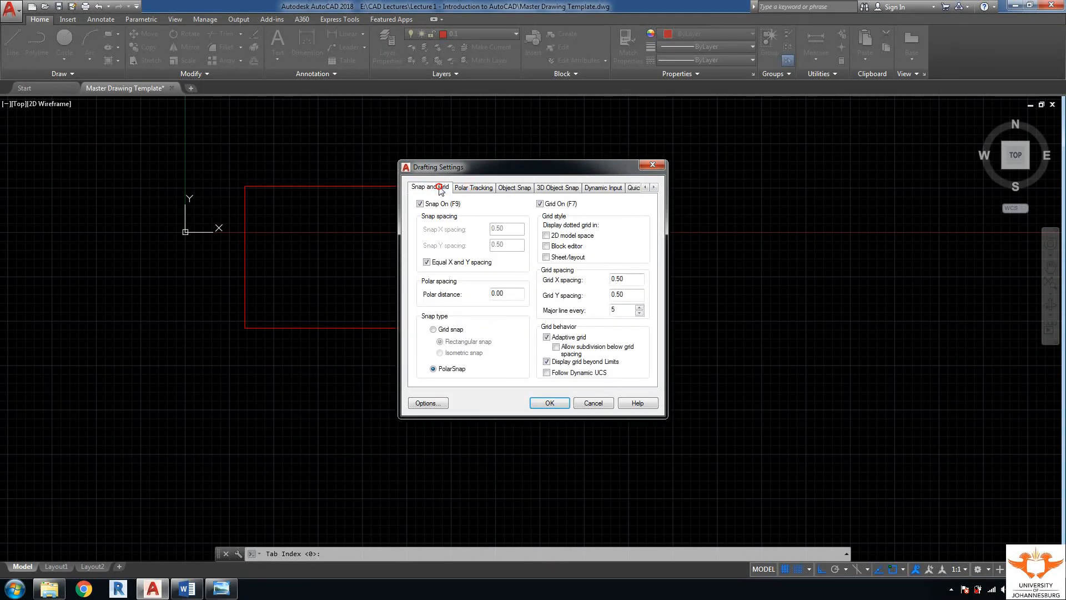
pyautogui.click(549, 403)
# Draw a vertical line from the midpoint of the rectangle's top side to the midpoint of its bottom side
pyautogui.write('l')
pyautogui.press('Return')
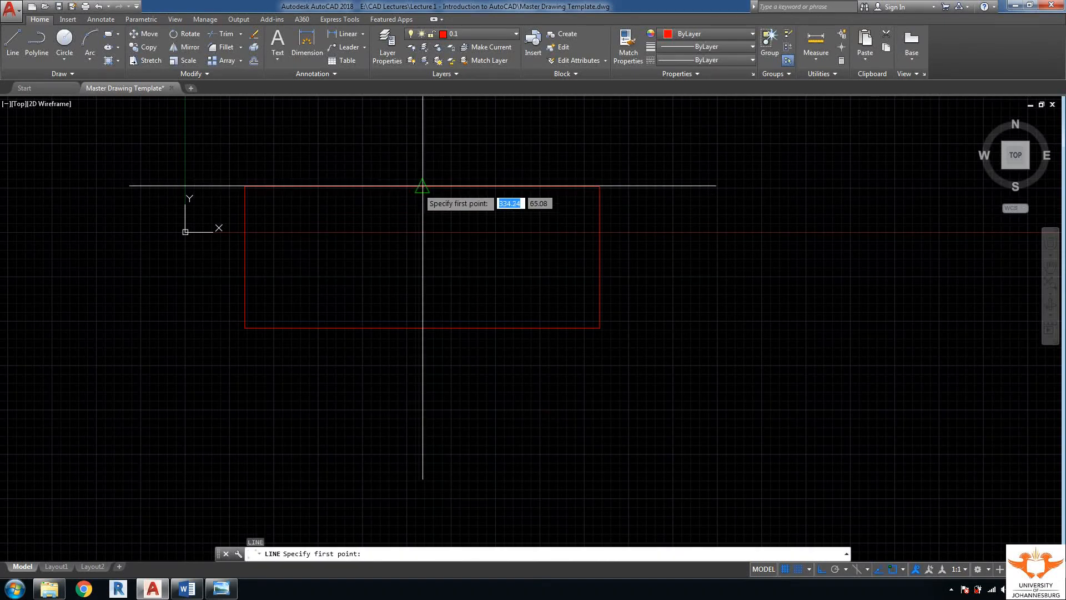
pyautogui.click(423, 185)
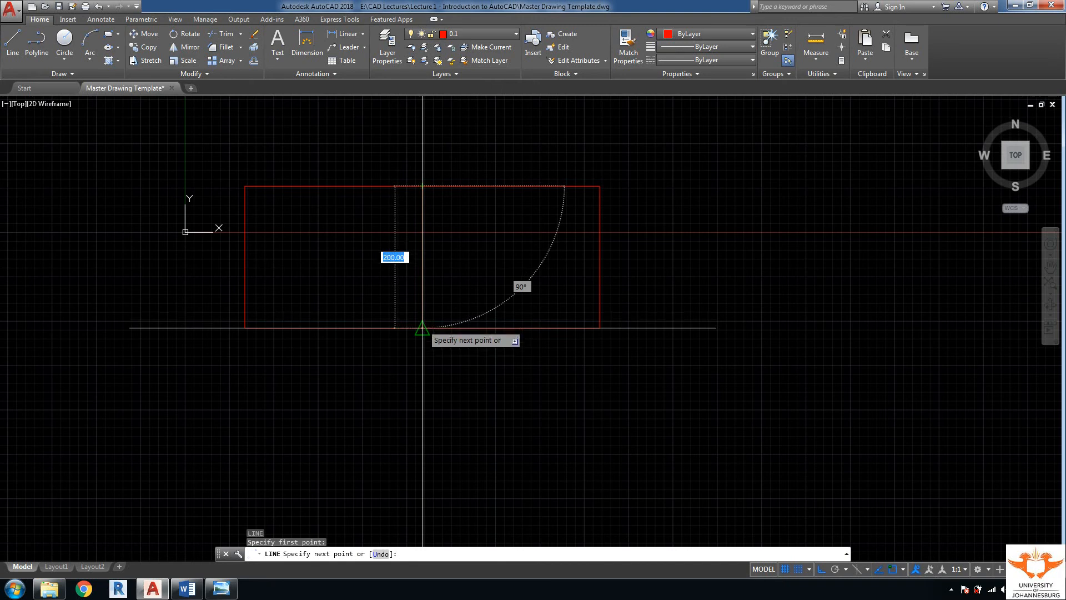
pyautogui.click(423, 327)
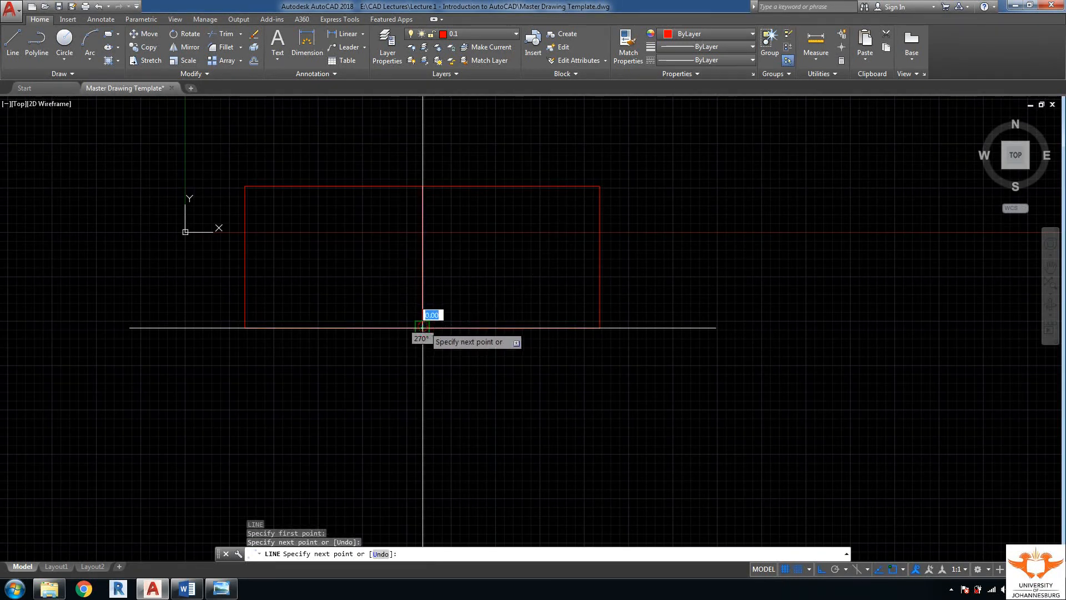
# Draw another vertical line about midway between the center line and the rectangle's right side, from a Nearest snap on the top side to the bottom side
pyautogui.press('Return')
pyautogui.press('Return')
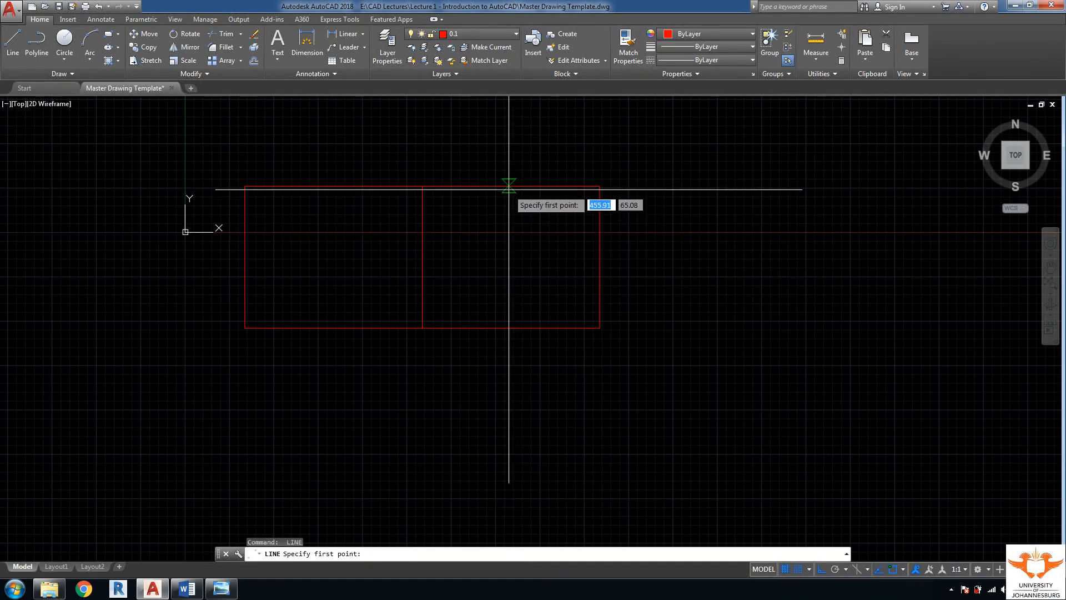
pyautogui.click(509, 185)
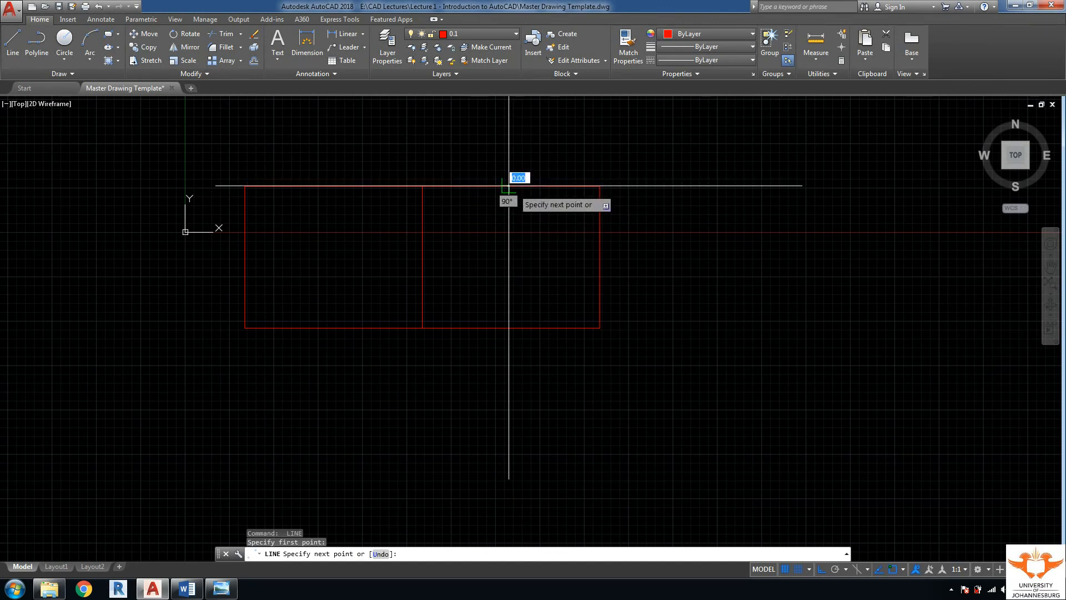
pyautogui.click(509, 328)
pyautogui.press('Escape')
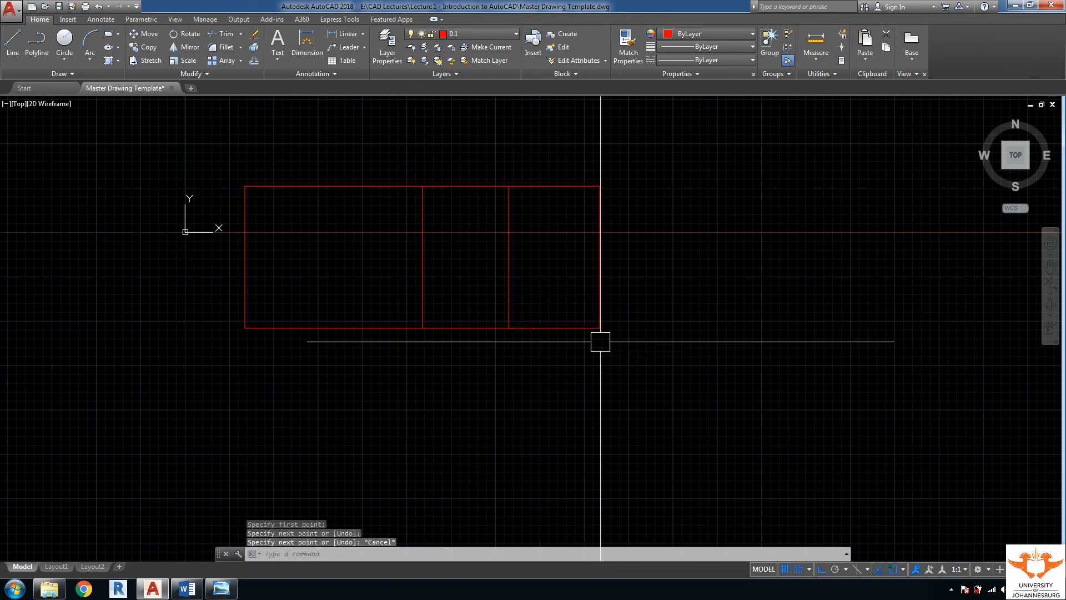
# Select the whole rectangle and both inner vertical lines with one crossing window and erase them
pyautogui.moveTo(553, 386); pyautogui.dragTo(573, 384, button='middle')
pyautogui.moveTo(645, 283); pyautogui.dragTo(668, 278, button='middle')
pyautogui.moveTo(581, 288); pyautogui.dragTo(590, 315, button='middle')
pyautogui.moveTo(425, 420); pyautogui.dragTo(441, 428, button='middle')
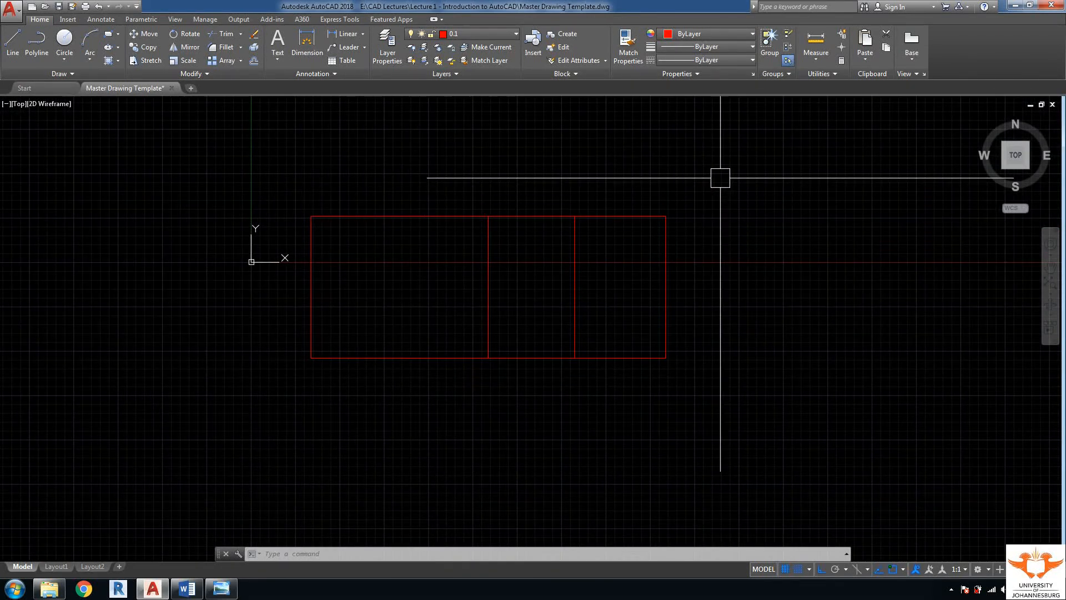
pyautogui.moveTo(720, 178); pyautogui.dragTo(714, 187, button='middle')
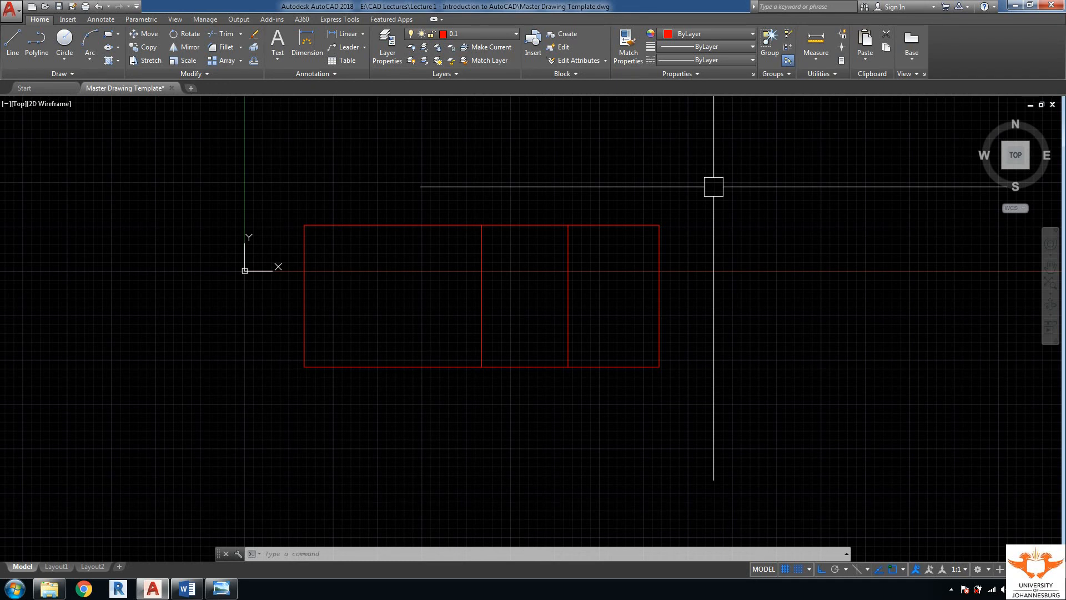
pyautogui.click(714, 186)
pyautogui.click(232, 416)
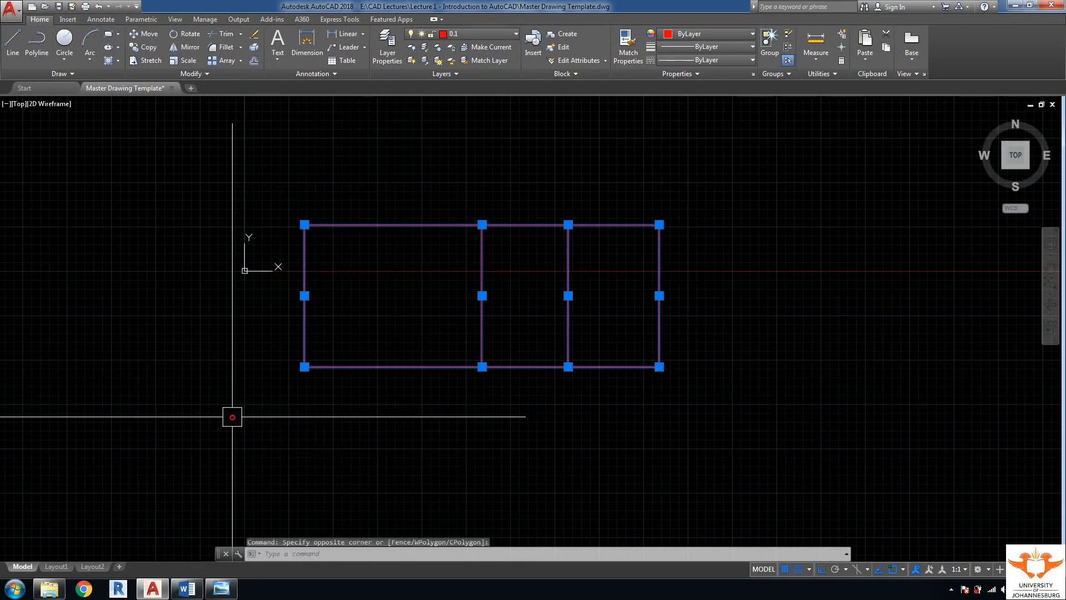
pyautogui.press('Delete')
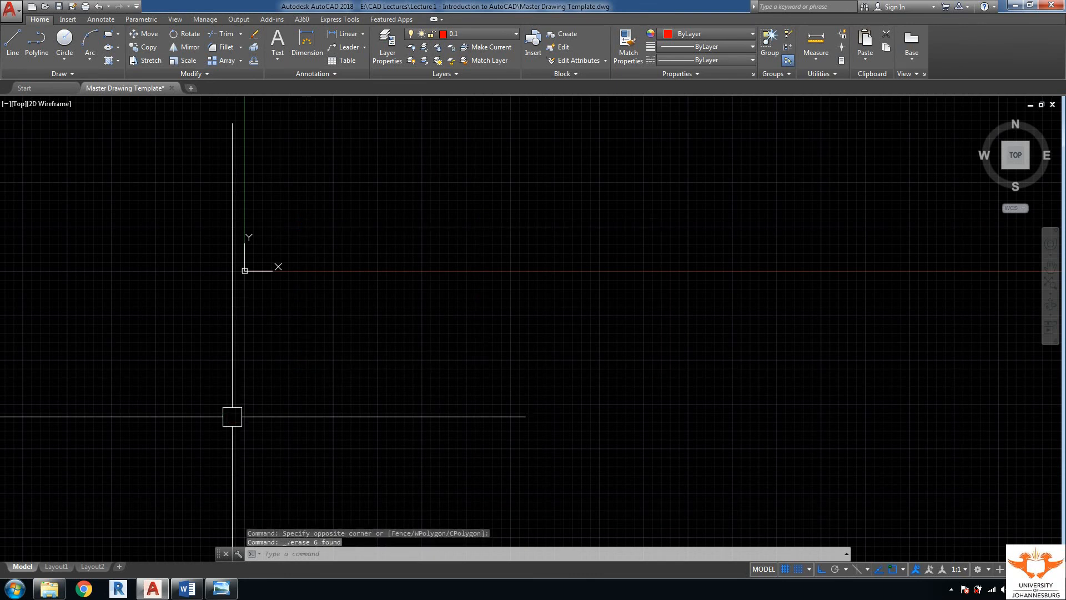
pyautogui.moveTo(331, 323); pyautogui.dragTo(318, 326, button='middle')
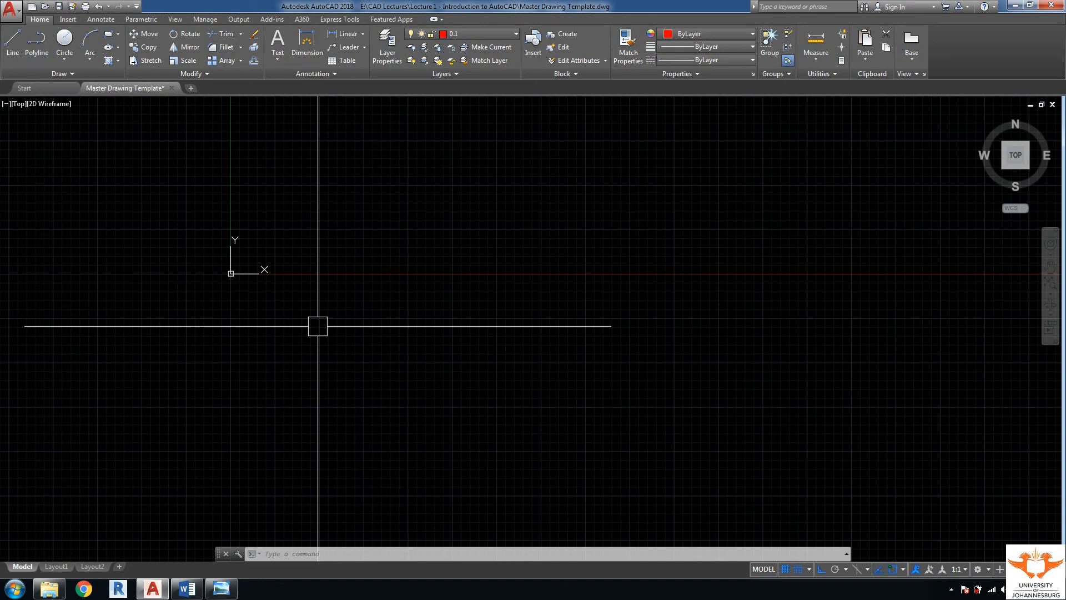
pyautogui.moveTo(318, 326); pyautogui.dragTo(305, 437, button='middle')
pyautogui.moveTo(350, 292); pyautogui.dragTo(343, 353, button='middle')
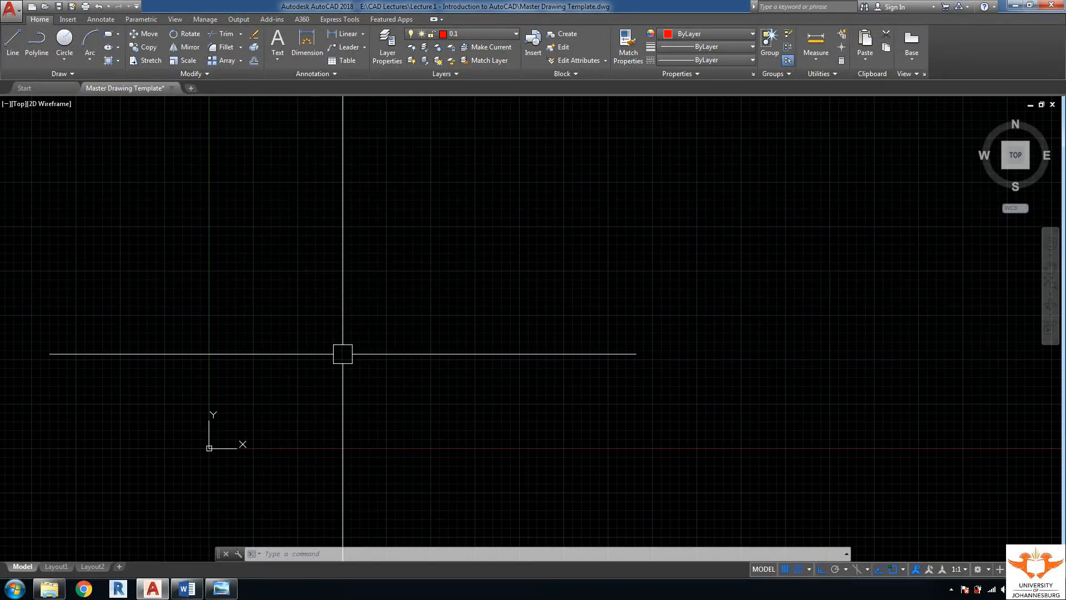